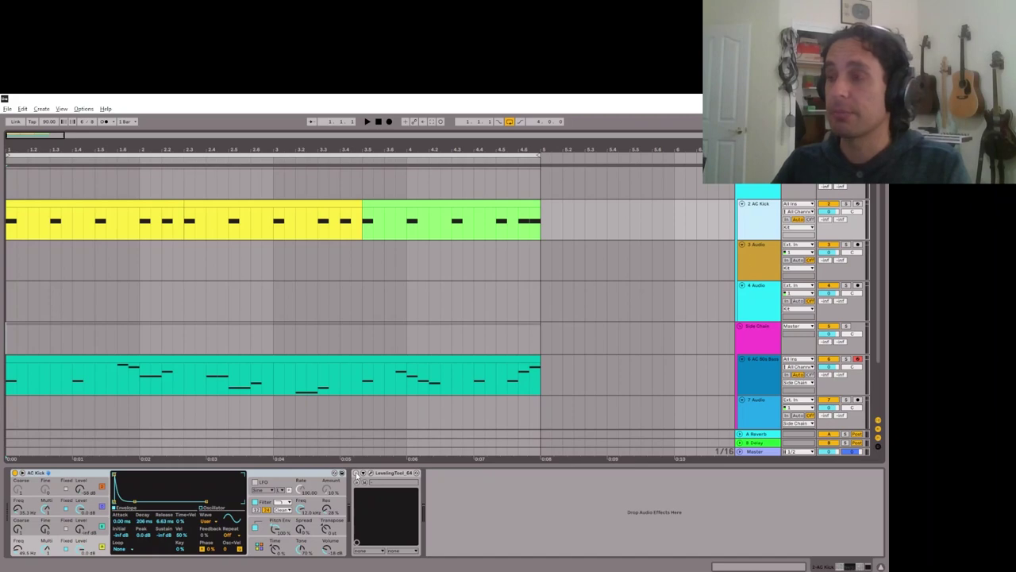
- Switch on the AC Kick track's Leveling Tool, open its window below the kick clip and set Peak Reduction to 37.5%
left_click(357, 473)
left_click(370, 473)
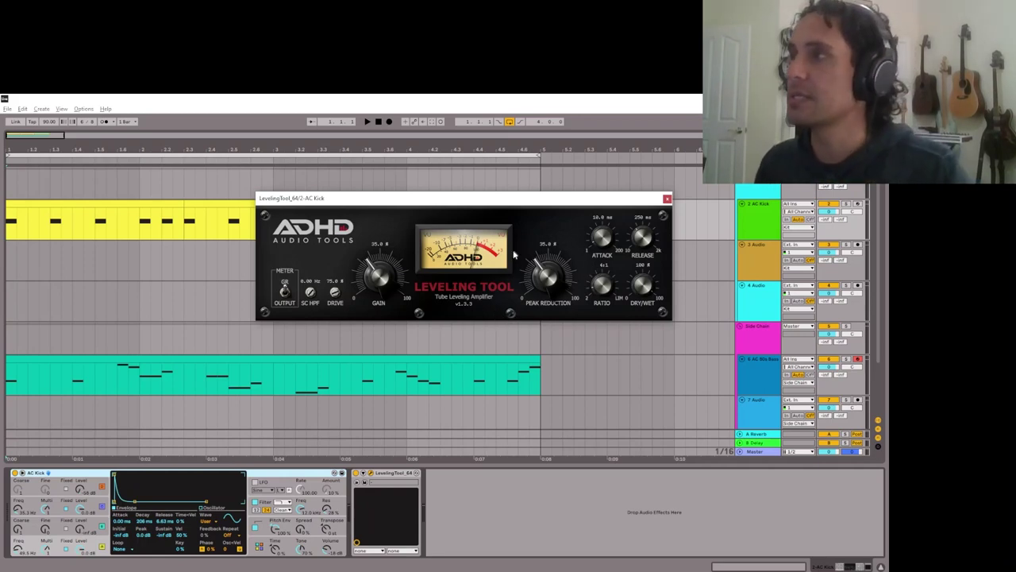
mouse_move(553, 284)
left_mouse_down()
mouse_move(543, 262)
mouse_move(541, 275)
left_mouse_up()
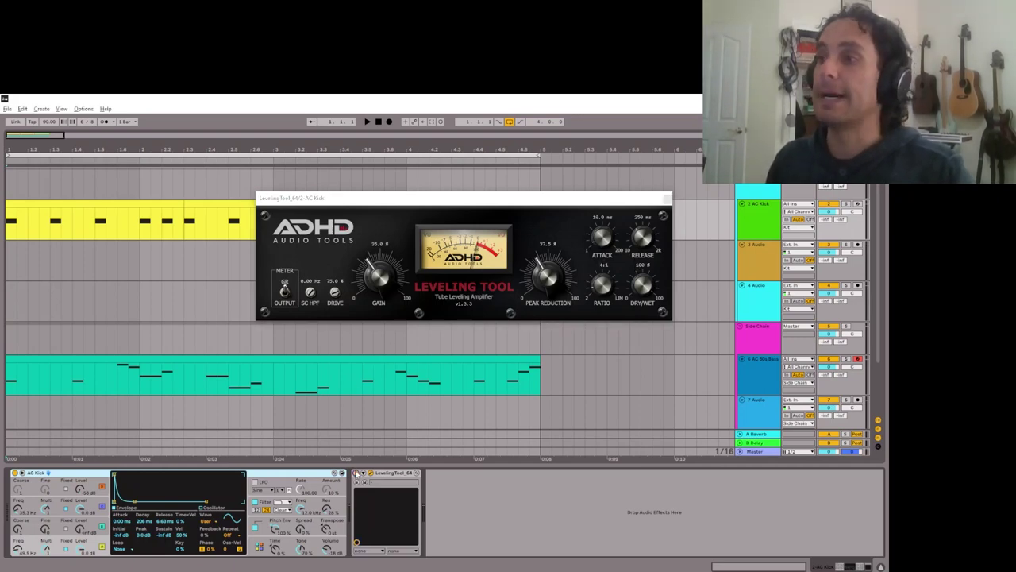
left_click_drag(412, 200, 349, 318)
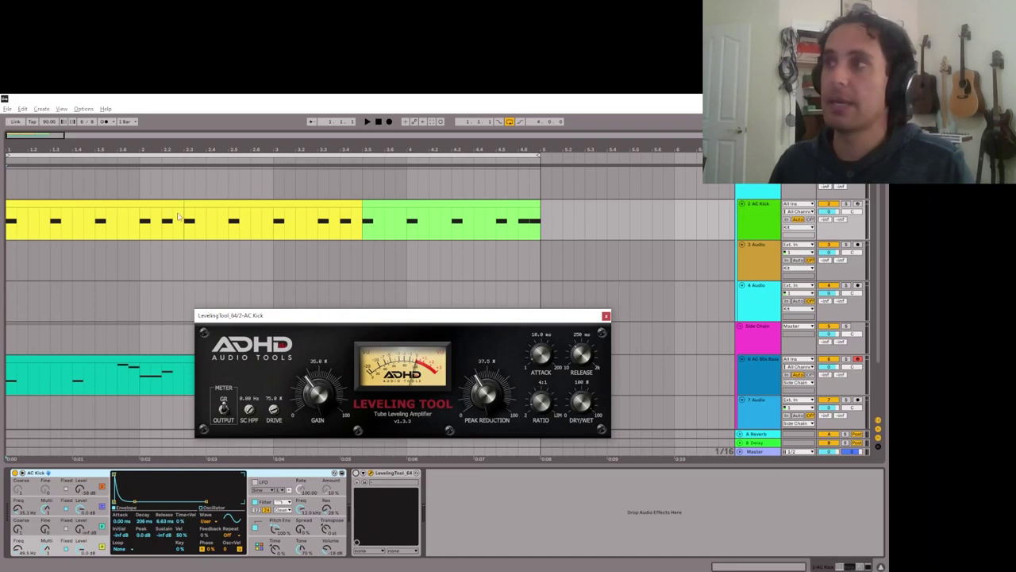
- Play the soloed kick to compare it with the Leveling Tool bypassed and active, leaving the device switched on
key("space")
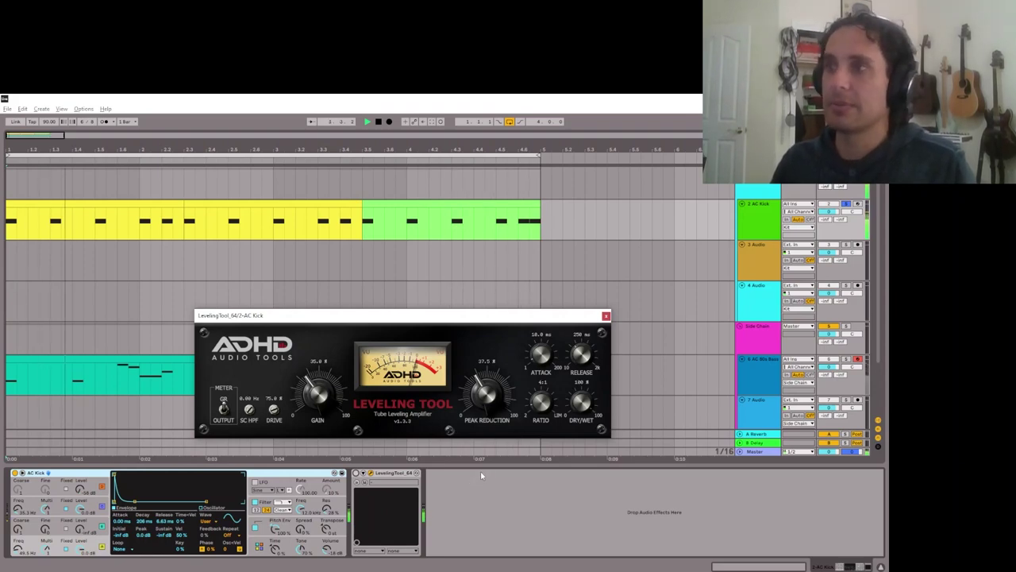
key("space")
left_click(359, 479)
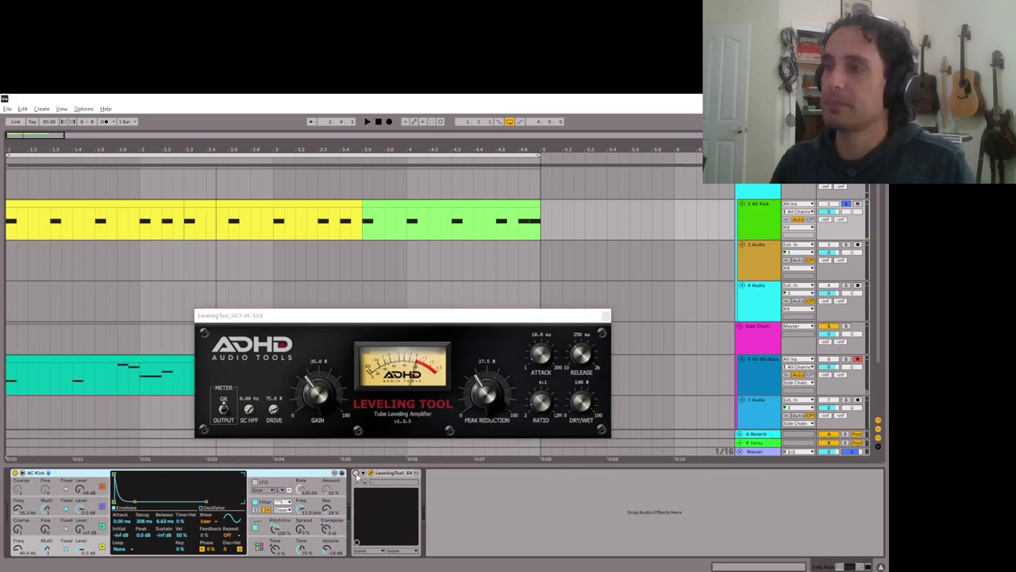
key("space")
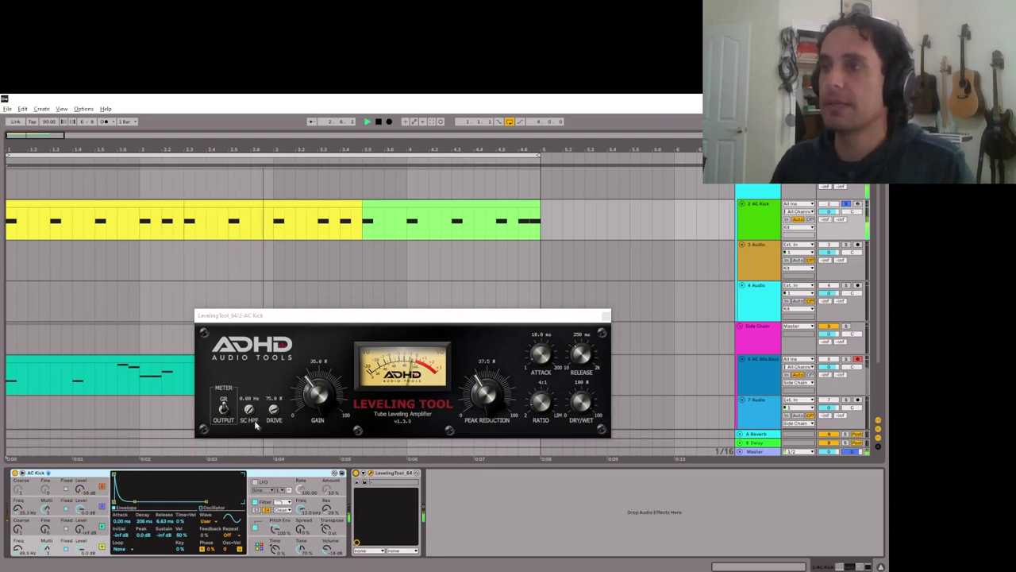
left_click_drag(249, 419, 255, 422)
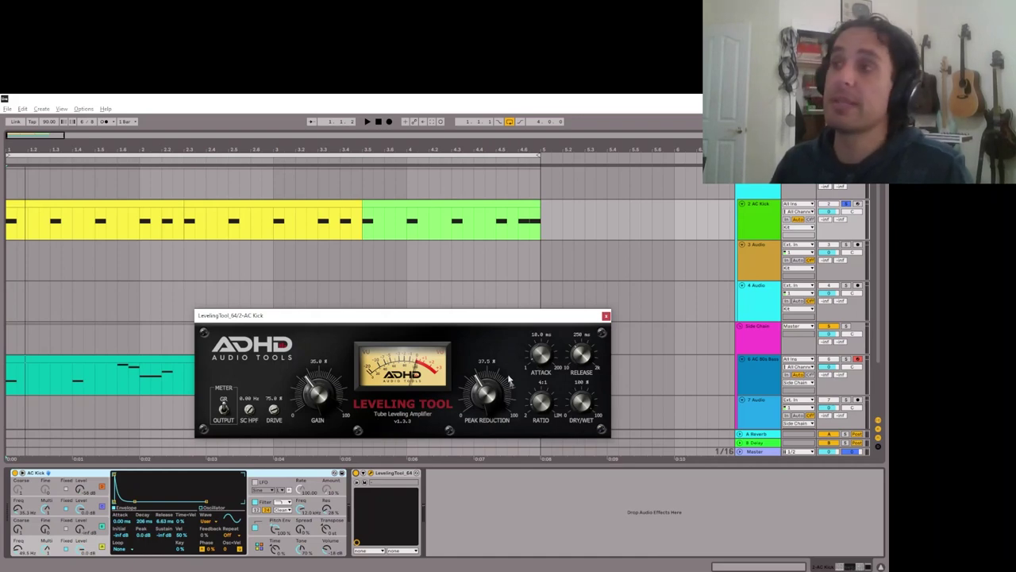
- Try a lower Leveling Tool Gain of 16% while the kick plays, and restore it to 35%
key("space")
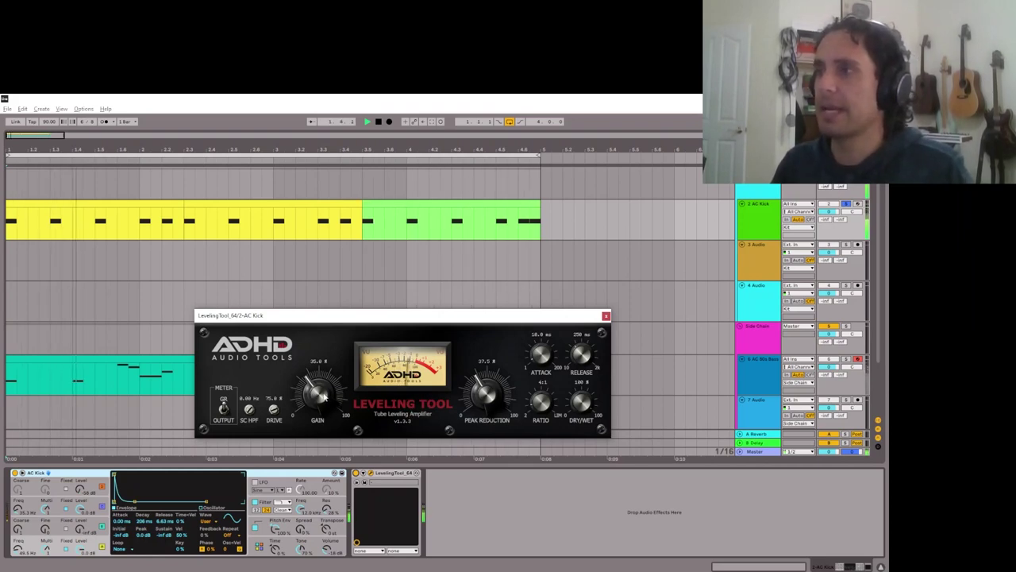
left_click_drag(316, 392, 316, 401)
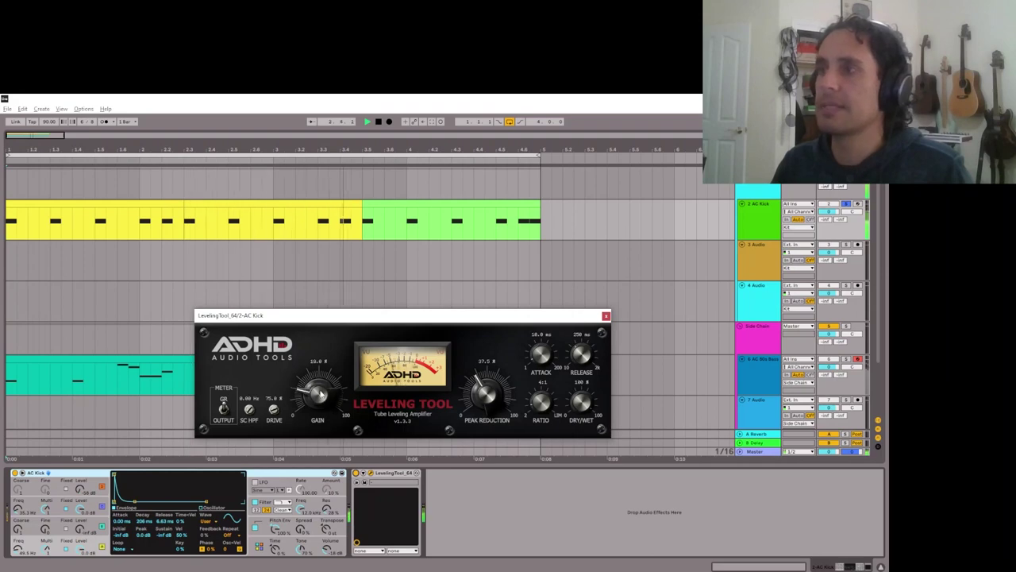
scroll(325, 400, "up", 3)
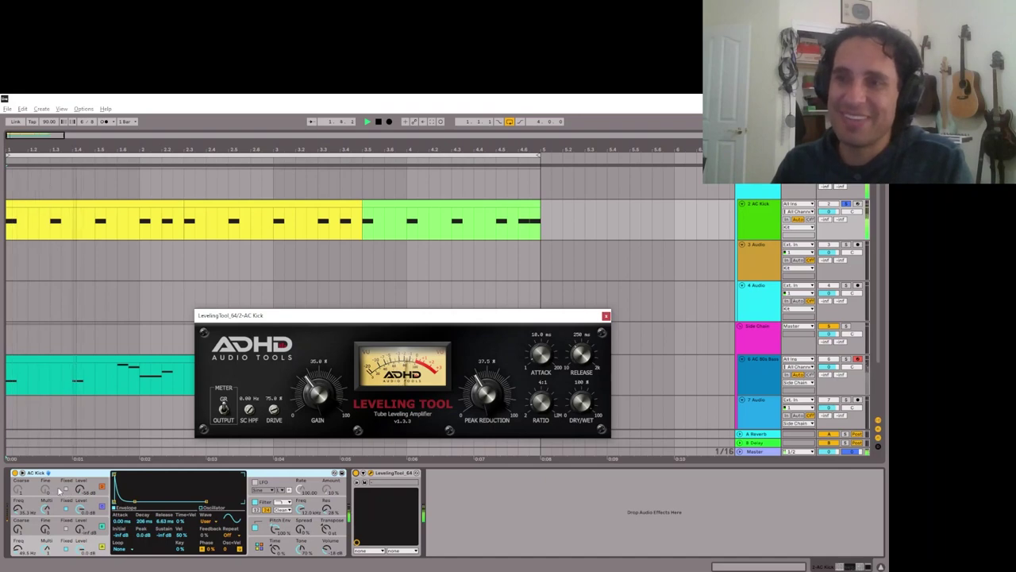
- Audition the kick with the synth's noise oscillator and pitch envelope switched off, and switch both back on
left_click(80, 503)
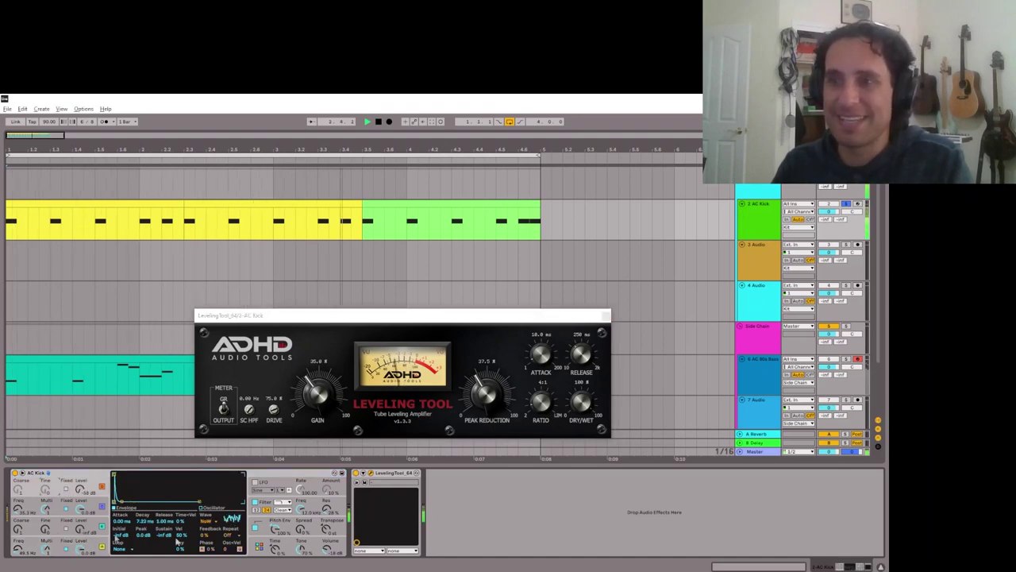
left_click(264, 529)
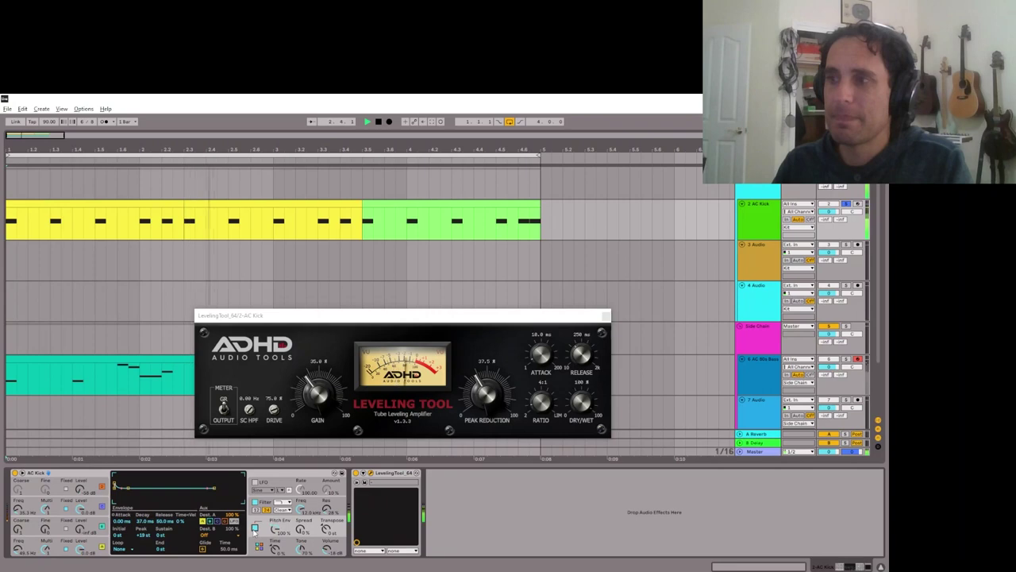
left_click(102, 487)
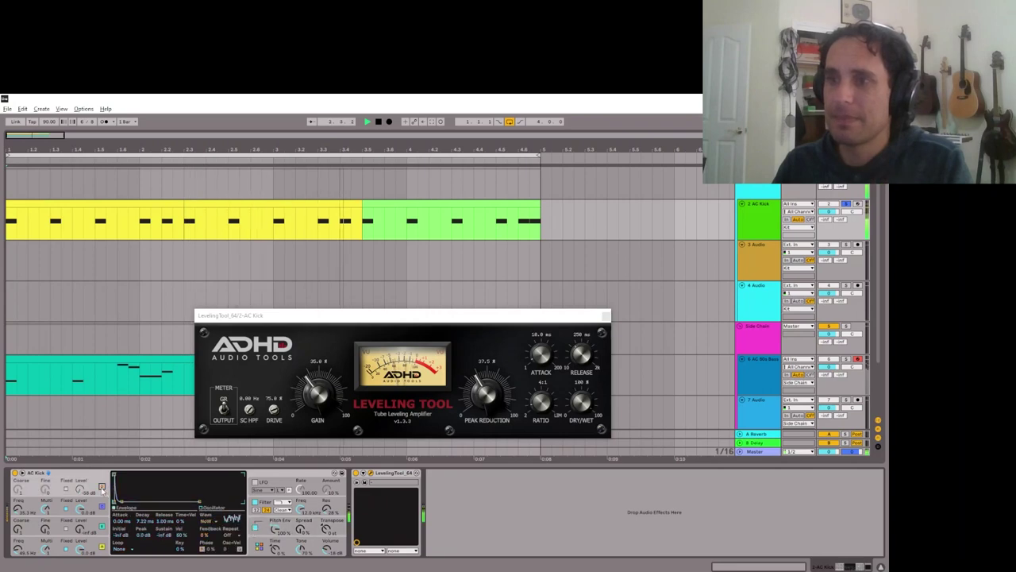
left_click(254, 528)
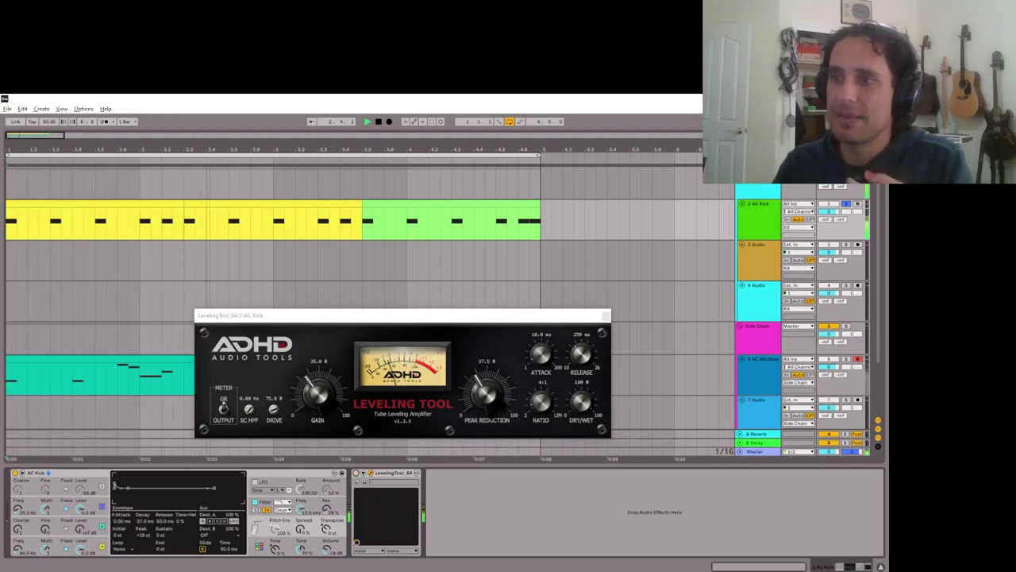
left_click(101, 486)
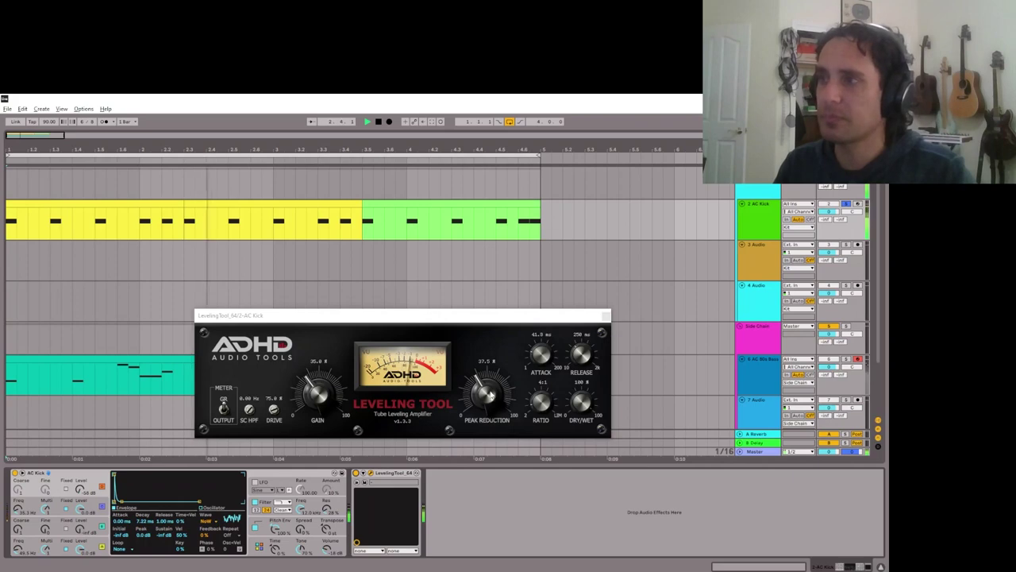
- While the kick plays, set the Leveling Tool's Peak Reduction to about 45.5%, Ratio to 7:1 and Release to 142 ms
scroll(484, 391, "up", 3)
scroll(490, 392, "down", 3)
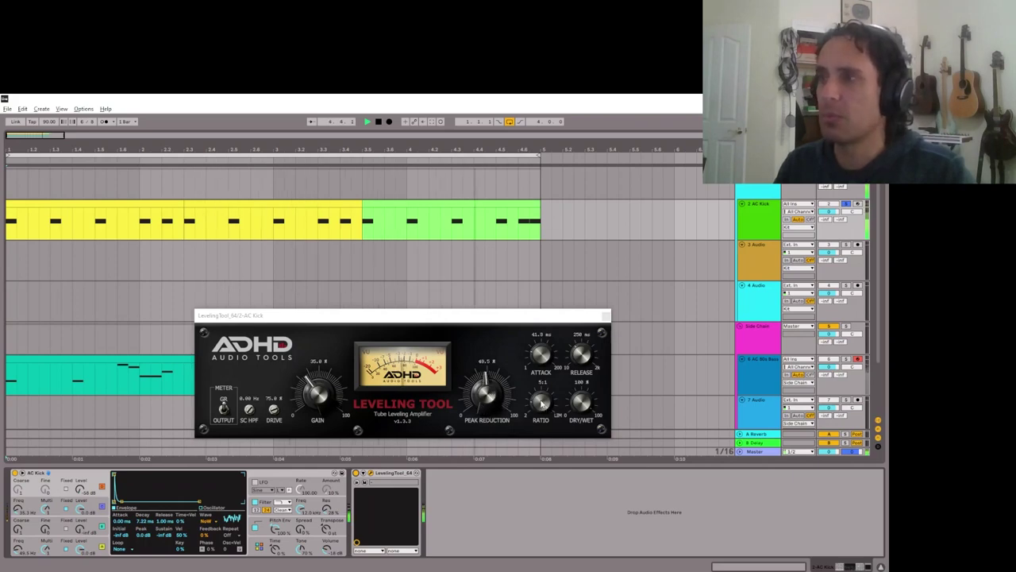
scroll(484, 391, "down", 1)
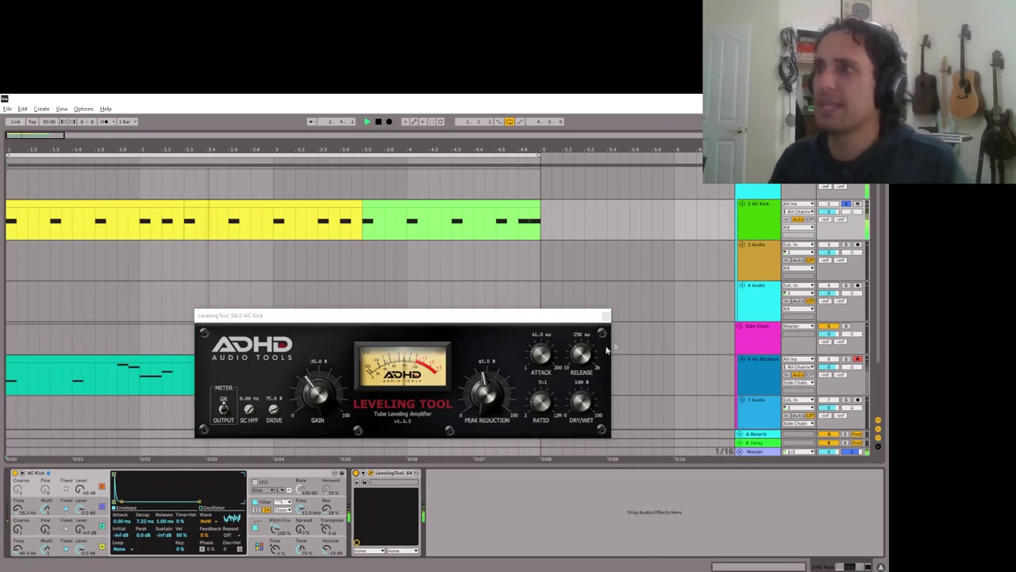
scroll(581, 359, "down", 2)
scroll(581, 359, "down", 3)
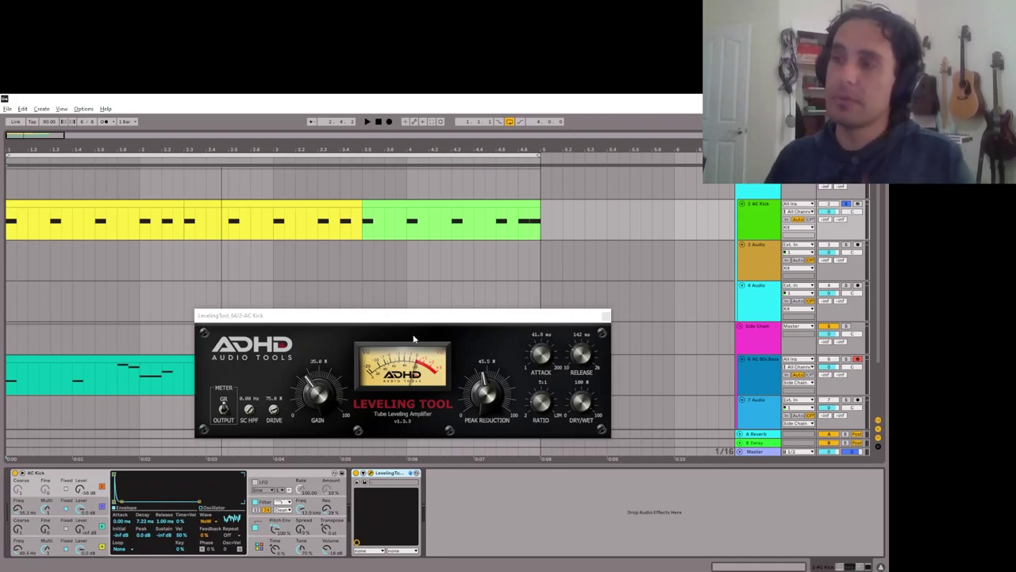
- Set the Leveling Tool's Release to 87.4 ms and Gain to 31%, and compare the kick with the device bypassed and active
left_click(435, 322)
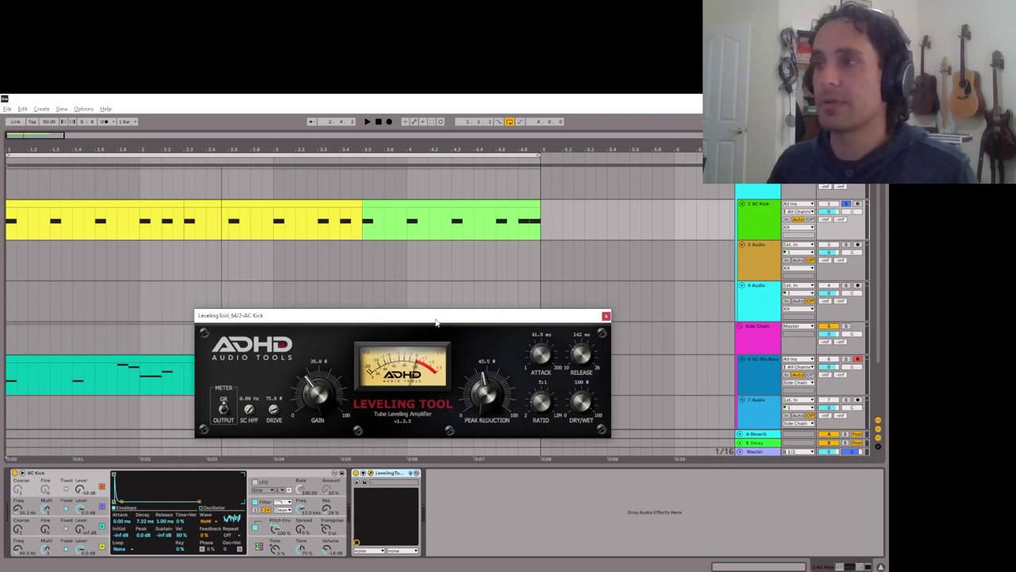
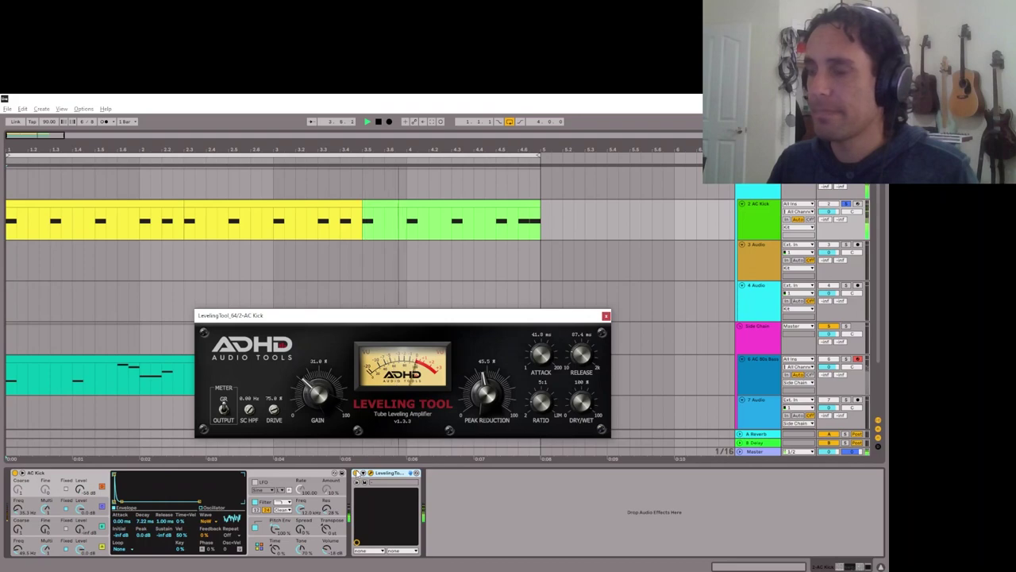
left_click(355, 476)
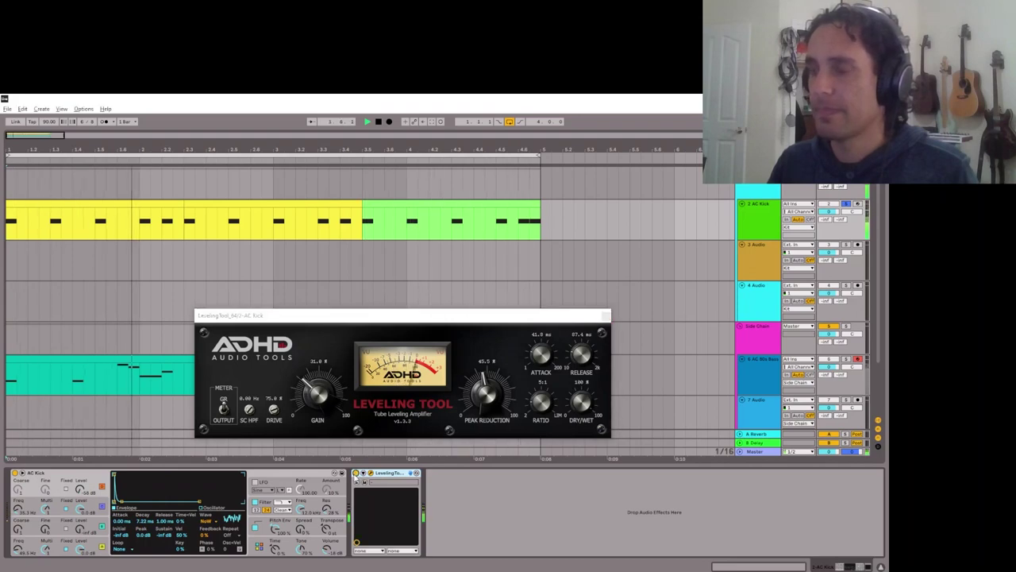
key("space")
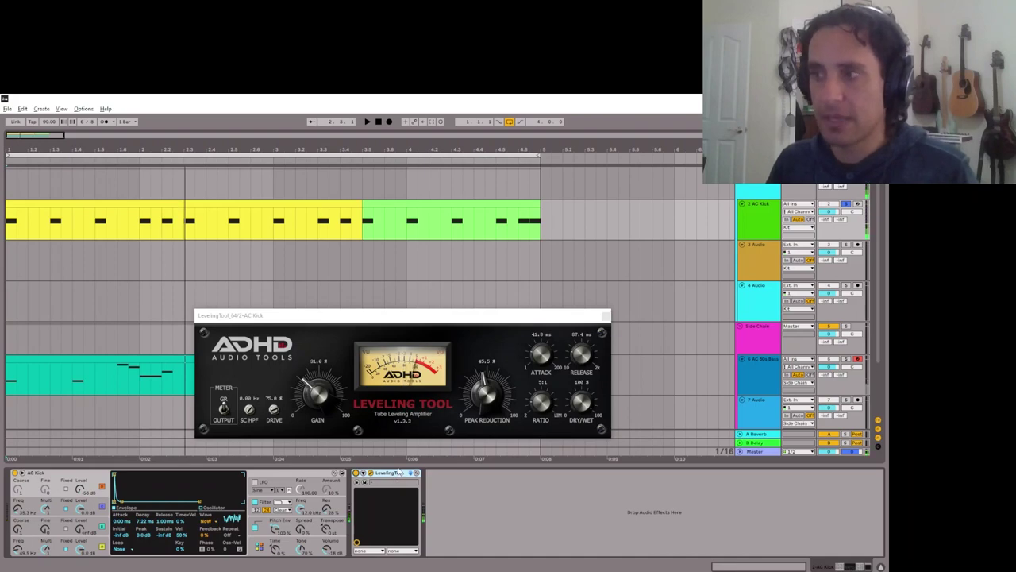
- Duplicate the Leveling Tool, bypass the original and reset the copy to 10 ms attack, 250 ms release, 4:1 ratio and 35% peak reduction
key("ctrl+d")
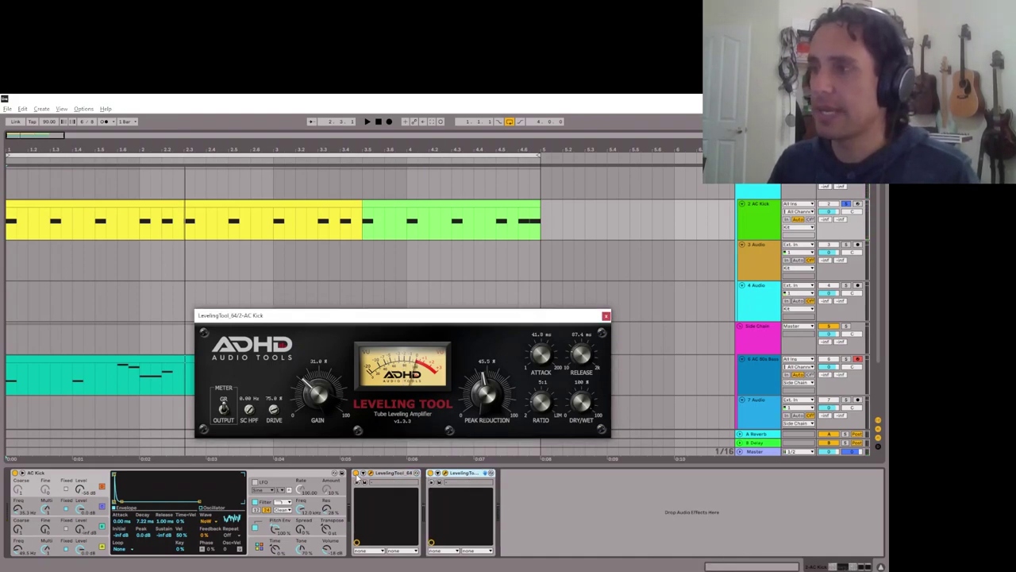
left_click(358, 480)
left_click_drag(541, 359, 541, 359)
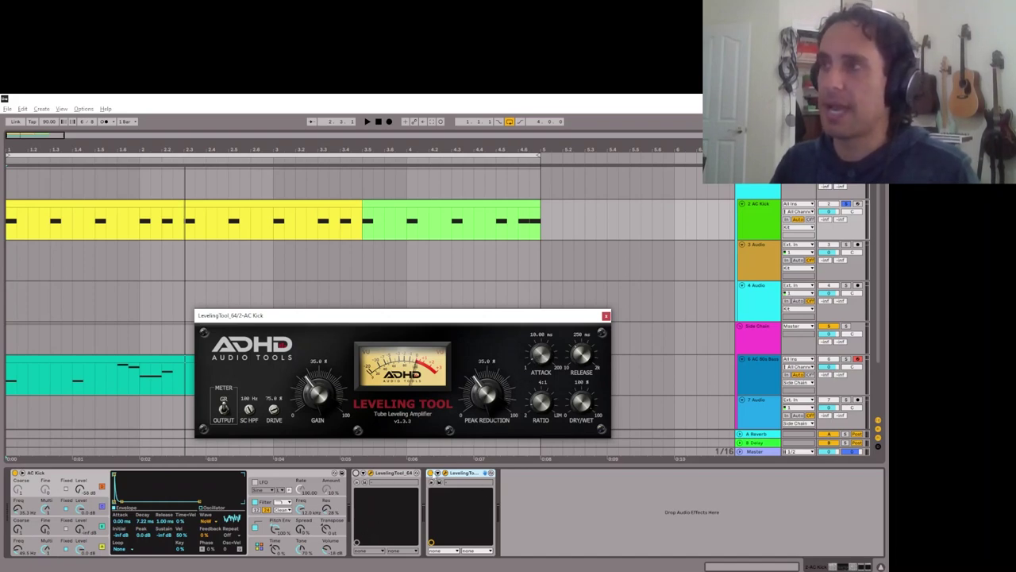
- Play the kick to compare the two Leveling Tools, leaving the original active and the copy bypassed
key("space")
left_click(381, 475)
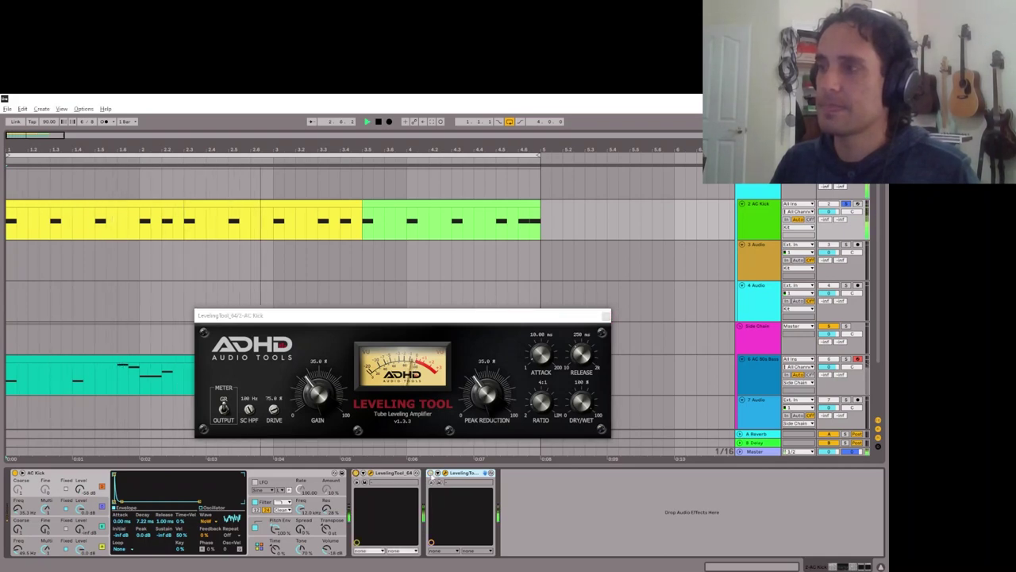
key("space")
left_click(400, 477)
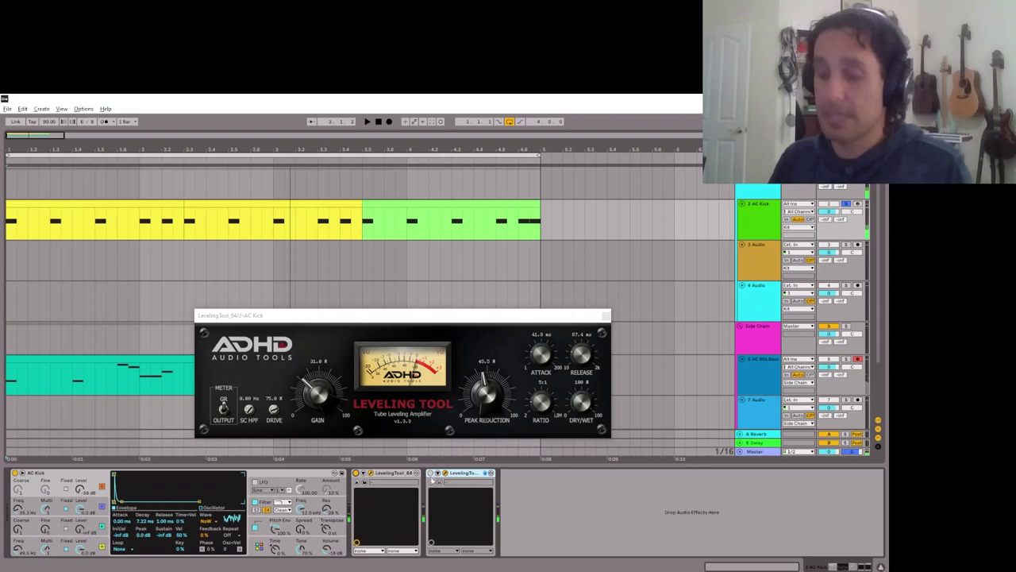
- Map one computer key to the on/off switches of both Leveling Tools and close the plugin window
left_click(431, 480)
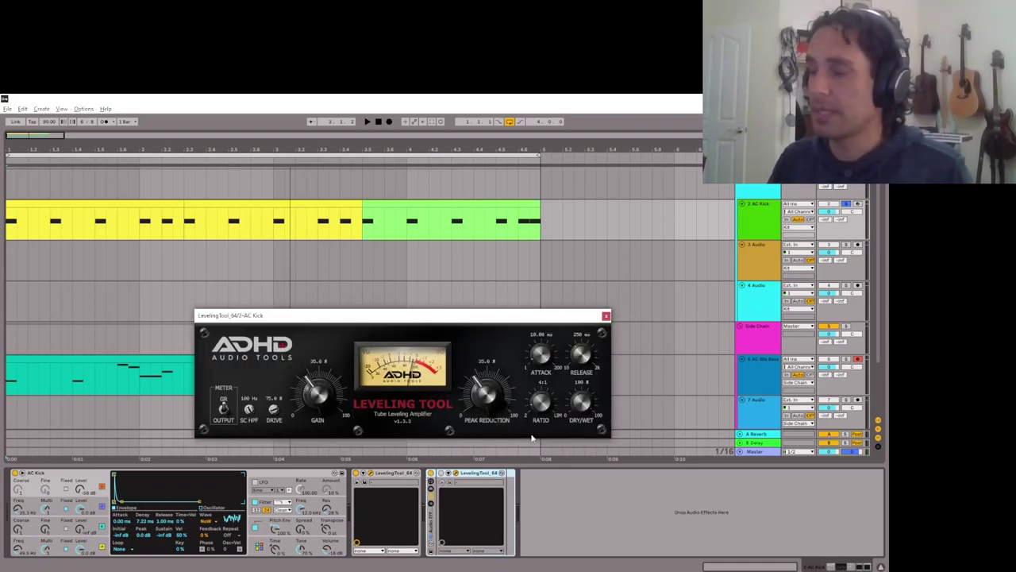
left_click(450, 489)
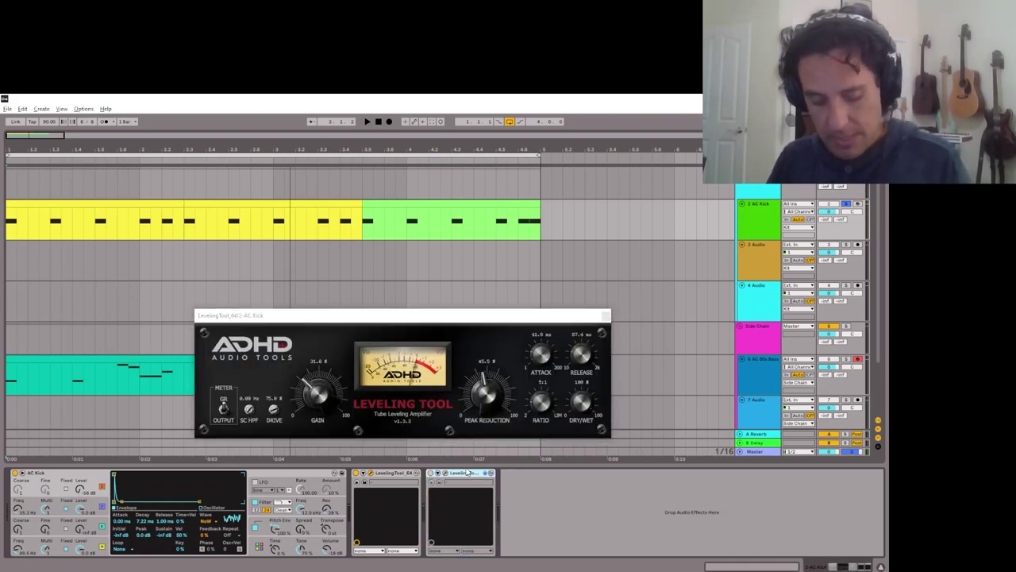
key("ctrl+k")
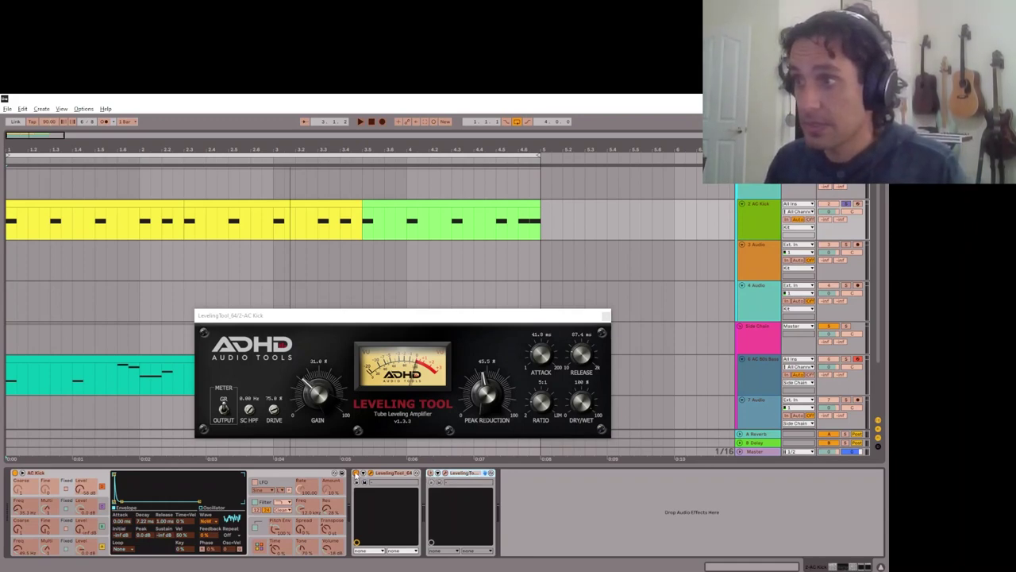
left_click(606, 316)
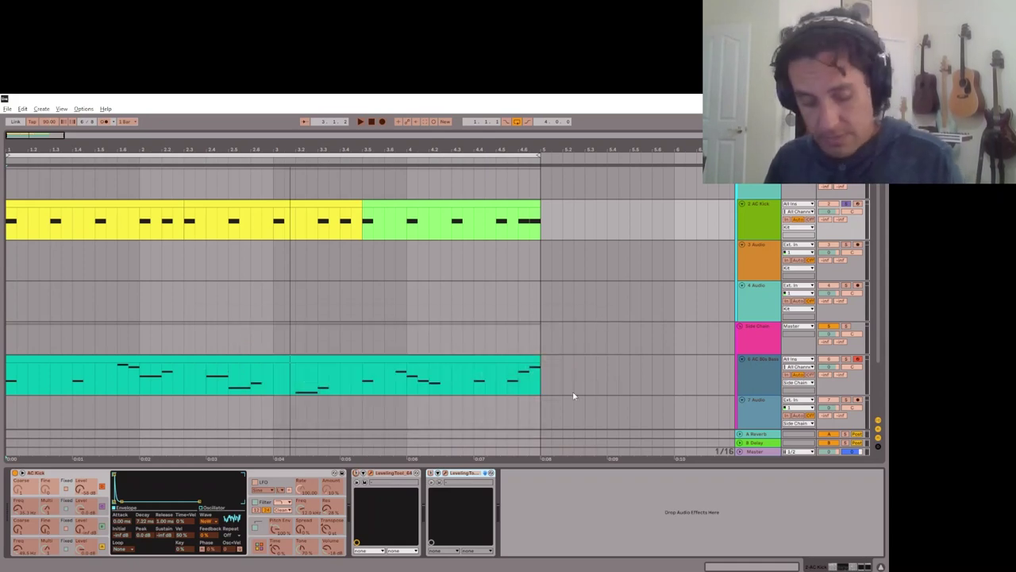
key("ctrl+k")
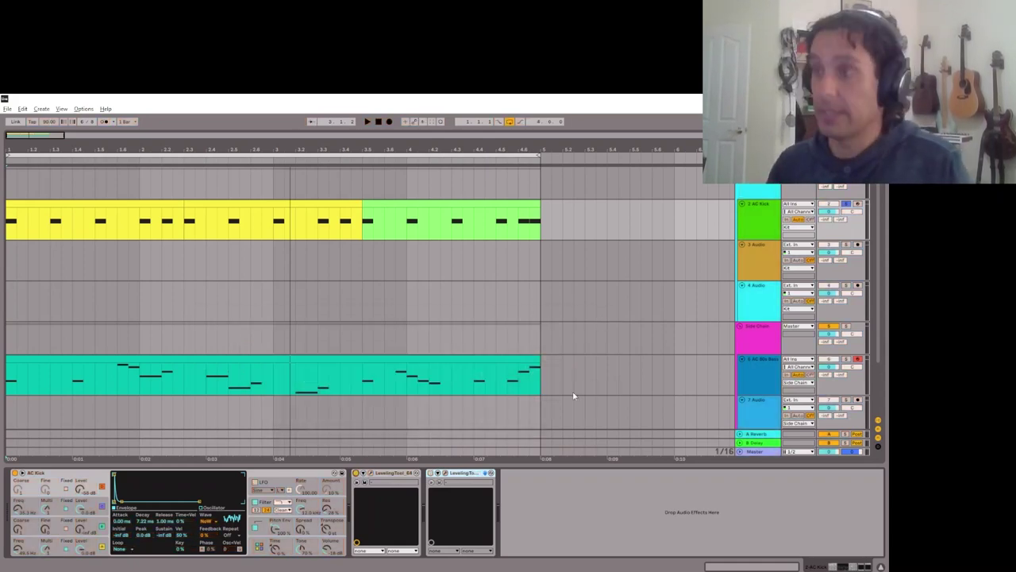
- Lower the Drive on the kick's original Leveling Tool while comparing it bypassed and active, then close its window and replay the kick
key("space")
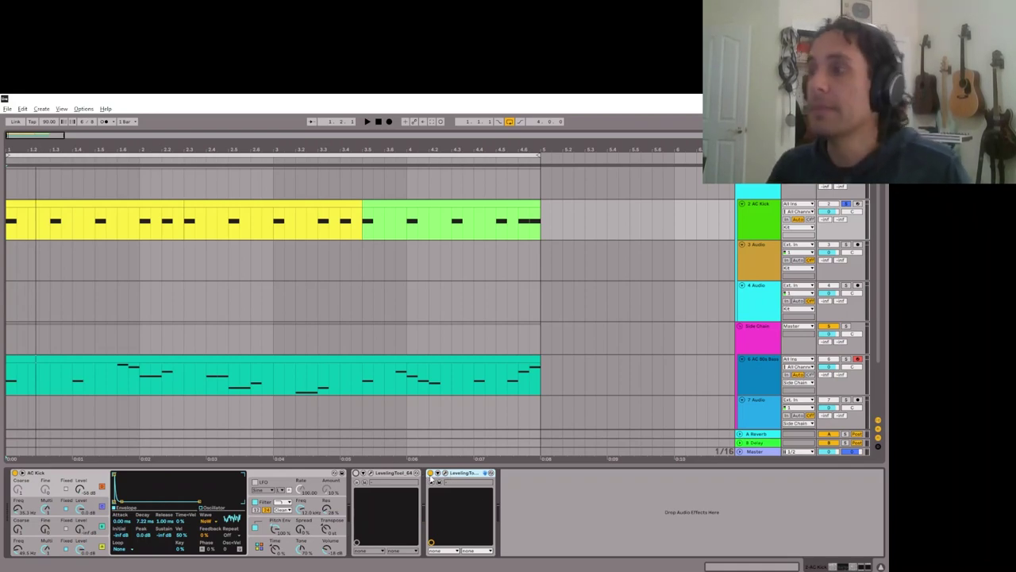
left_click(373, 474)
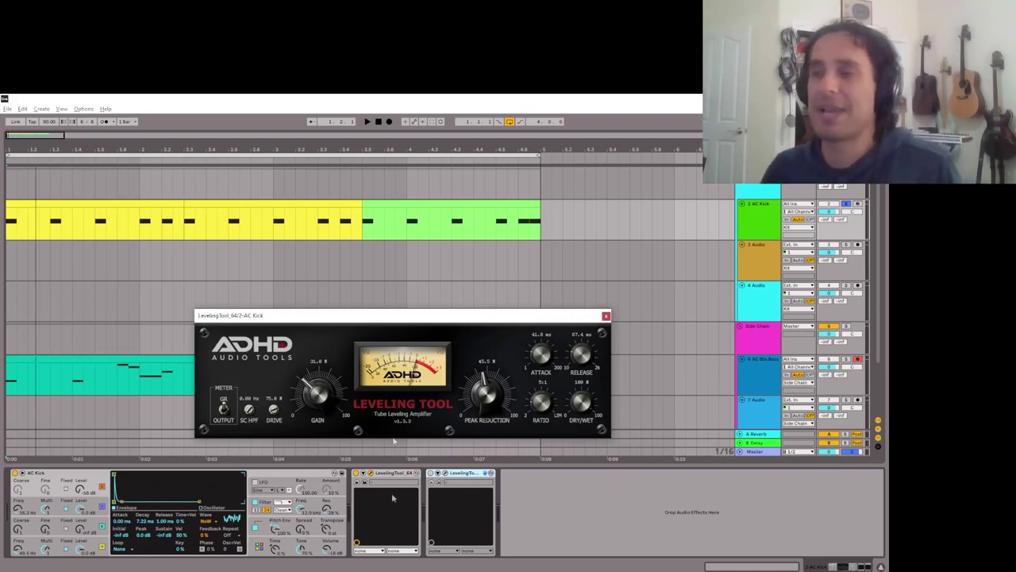
key("space")
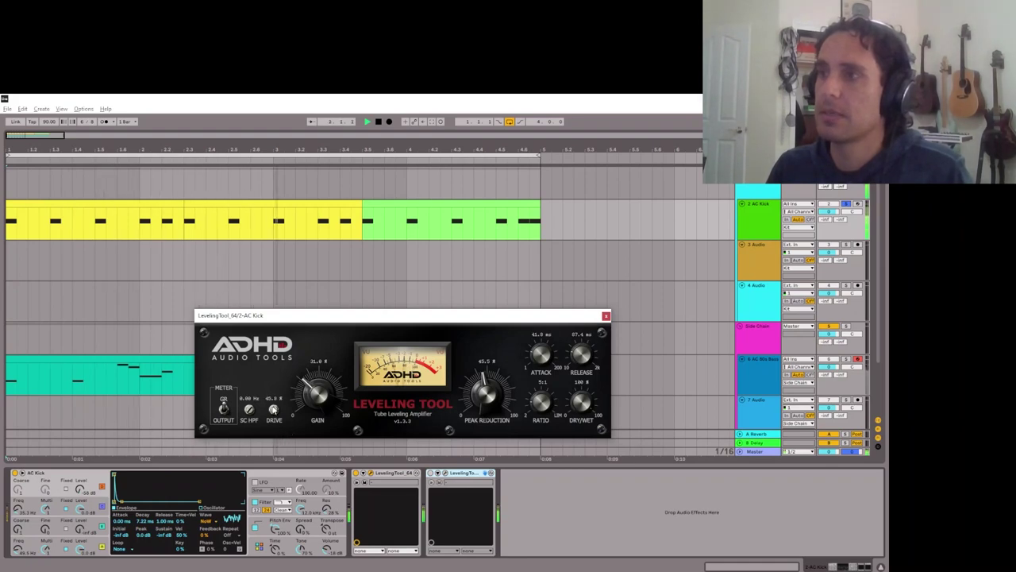
left_click(358, 481)
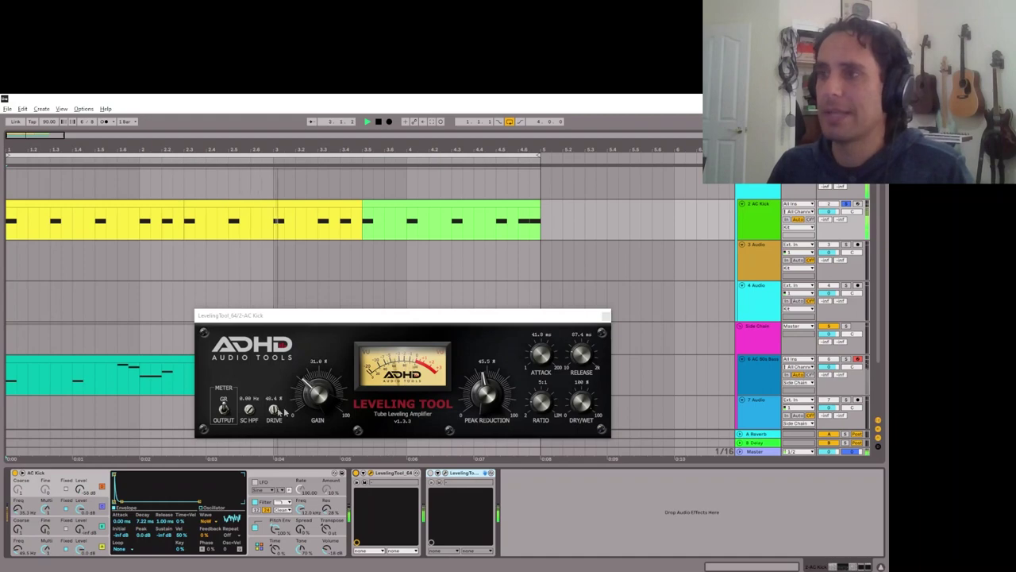
left_click(606, 316)
left_click(607, 317)
key("space")
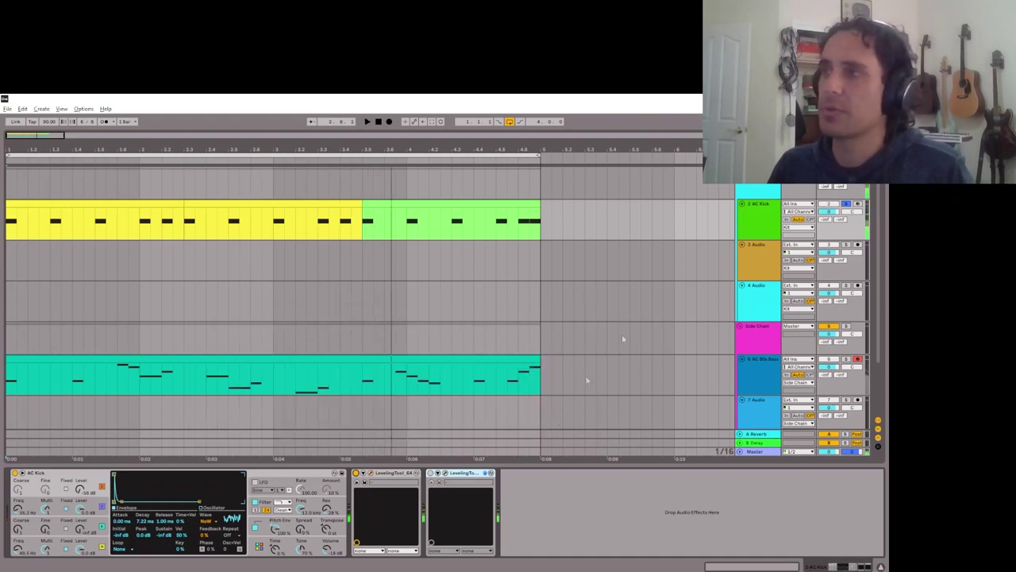
key("space")
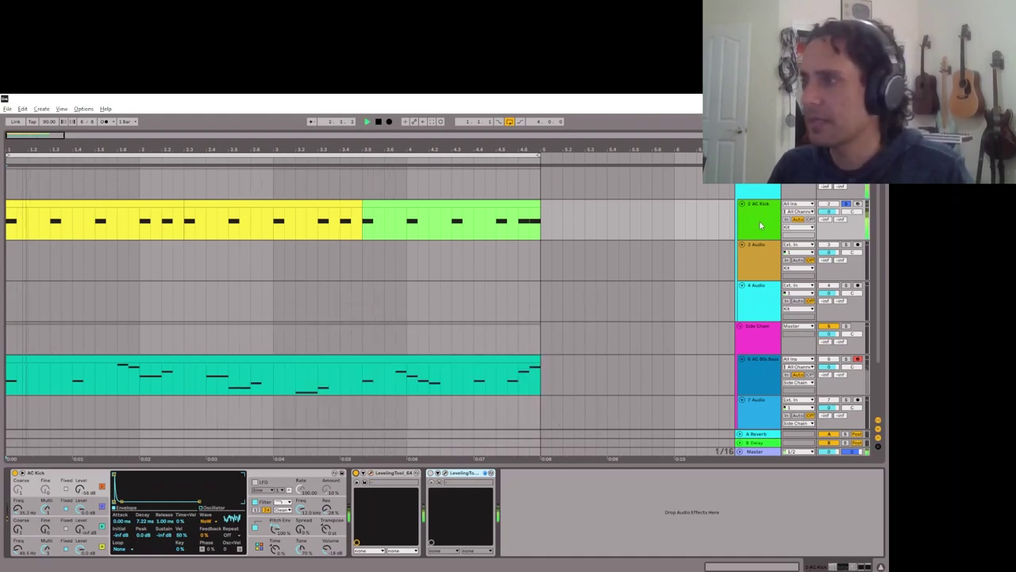
key("space")
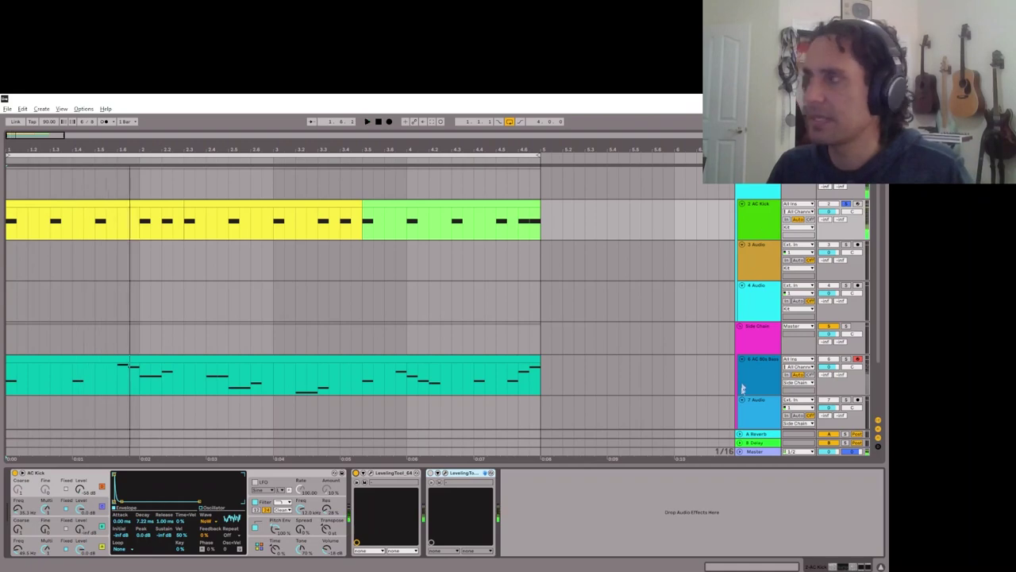
- Solo the AC 80s Bass track, add EQ Eight after its Leveling Tool, and play the bass to audition the compression
left_click(752, 376)
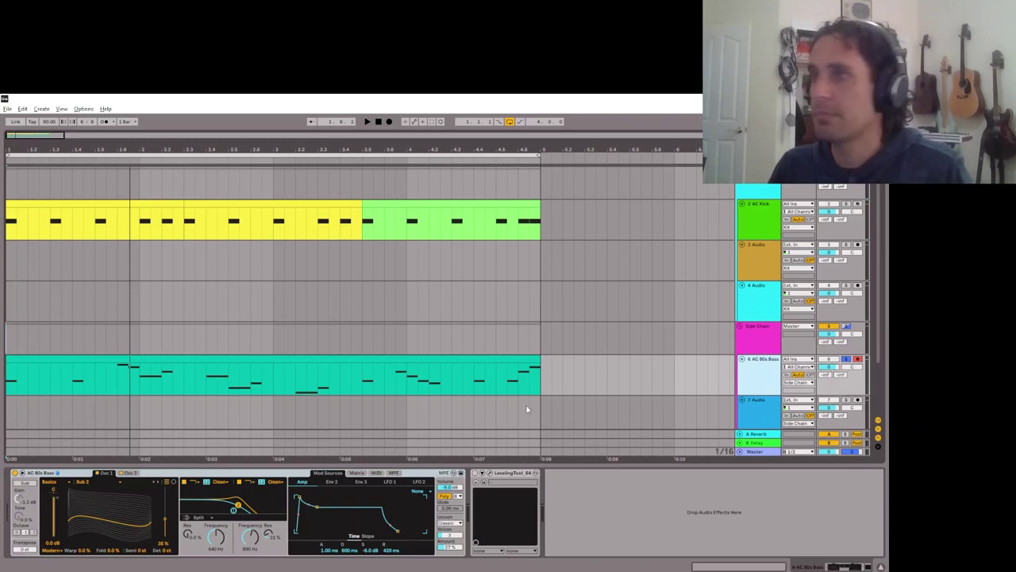
key("space")
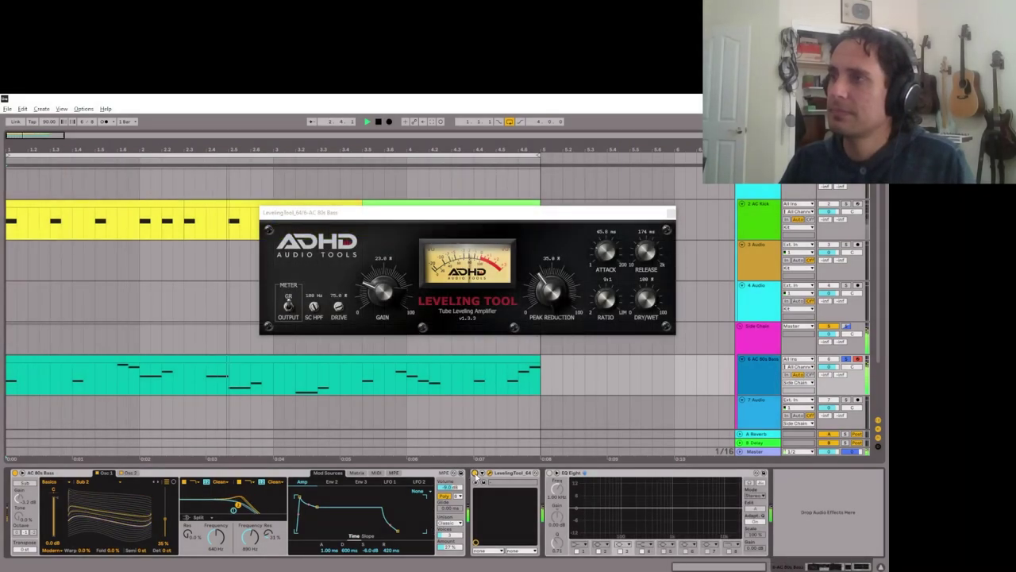
left_click(671, 212)
key("space")
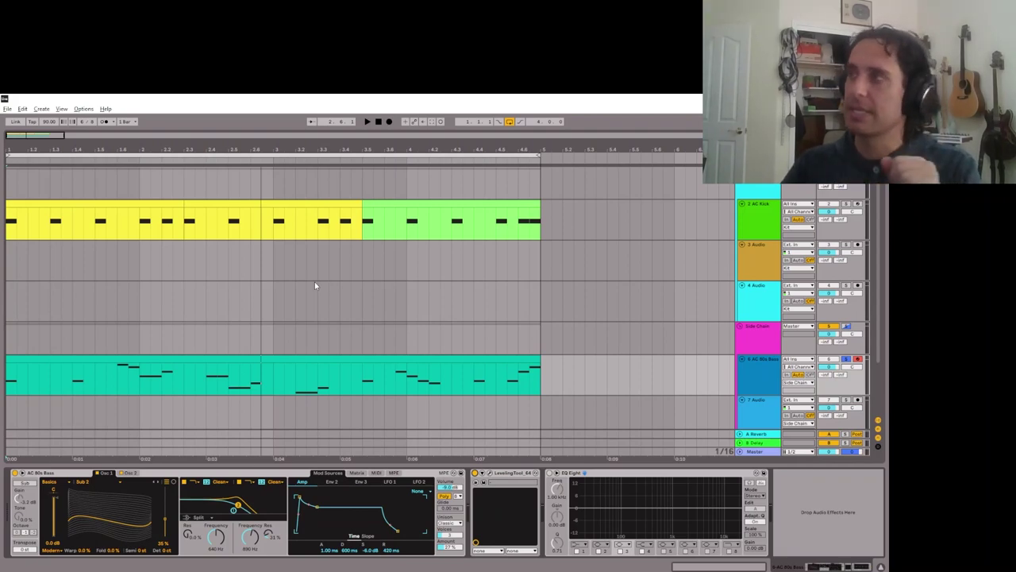
- Set the AC Kick's original Leveling Tool to 45 ms attack and 34% gain, and play the full mix with it bypassed and active
left_click(775, 219)
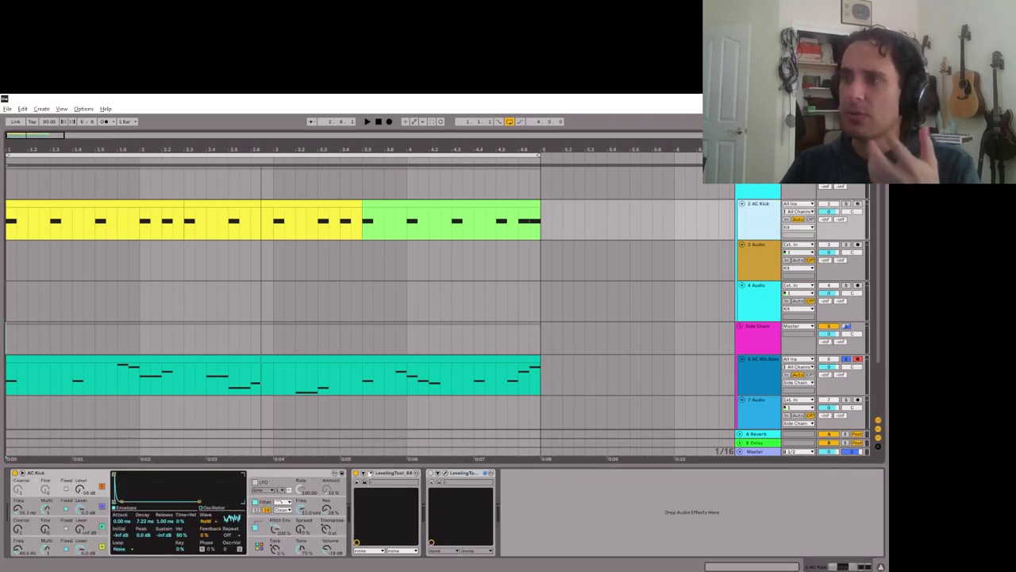
left_click(371, 473)
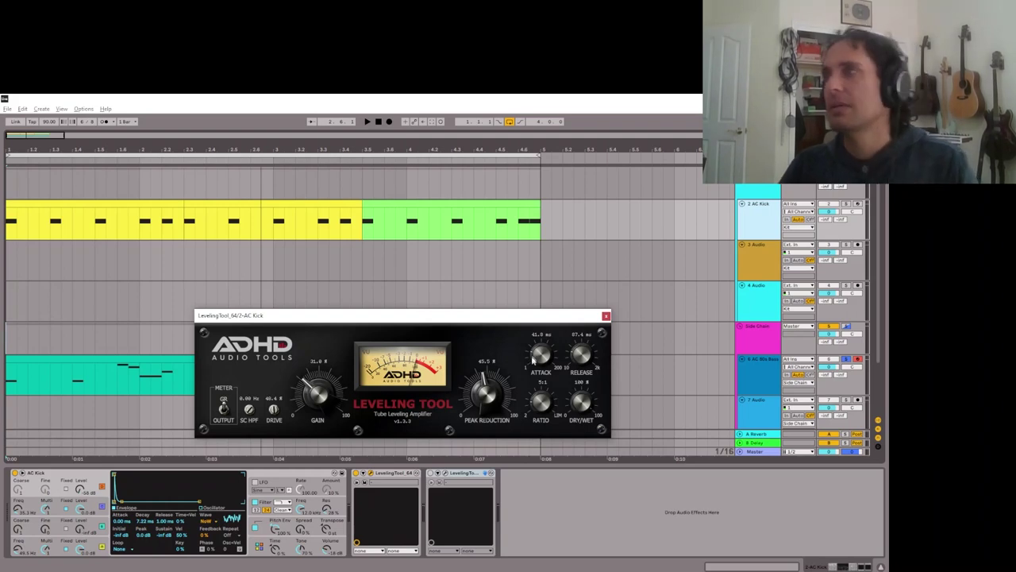
key("space")
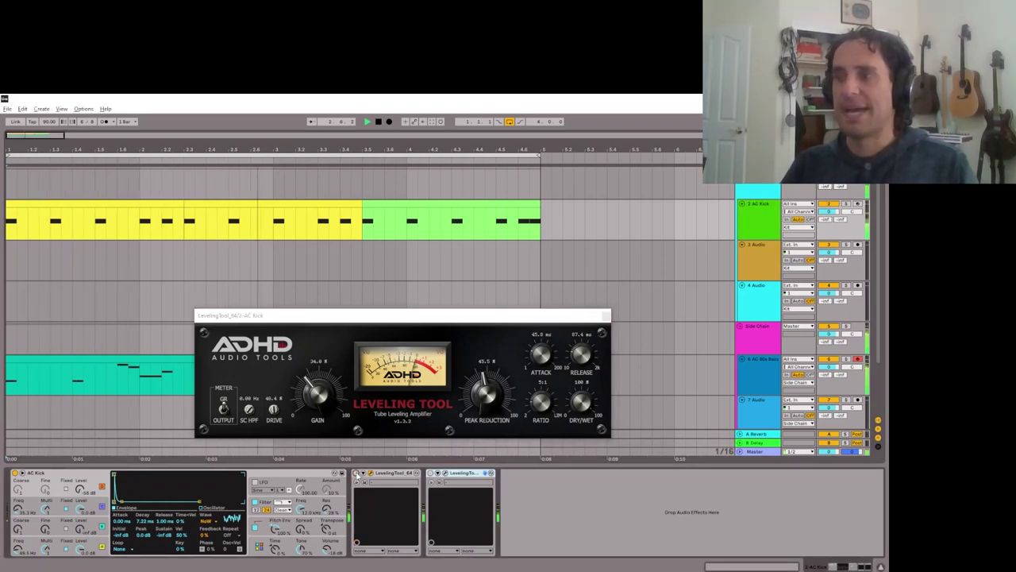
- Delete the duplicate Leveling Tool from the AC Kick track and close the remaining plugin window
left_click(460, 474)
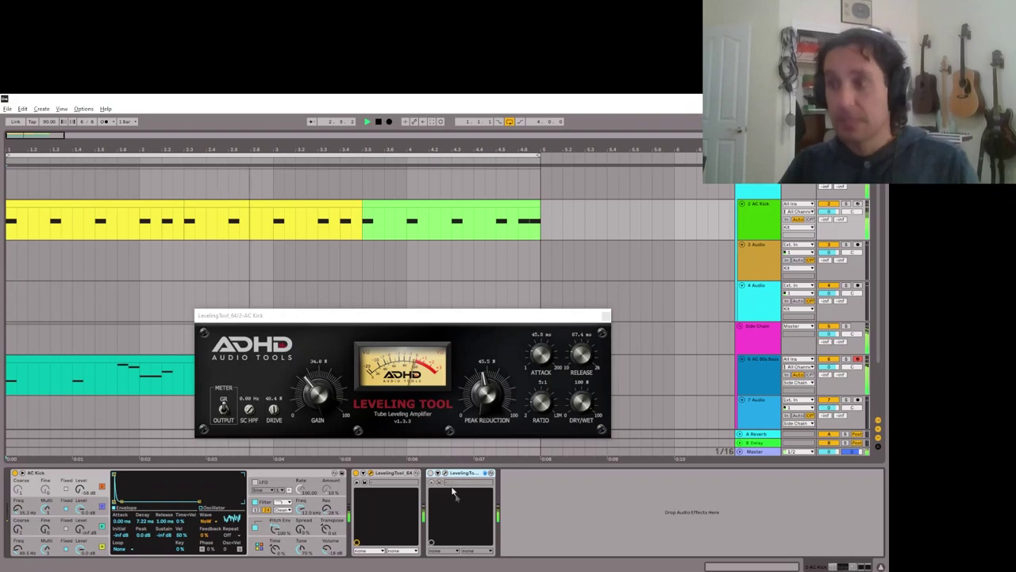
key("Delete")
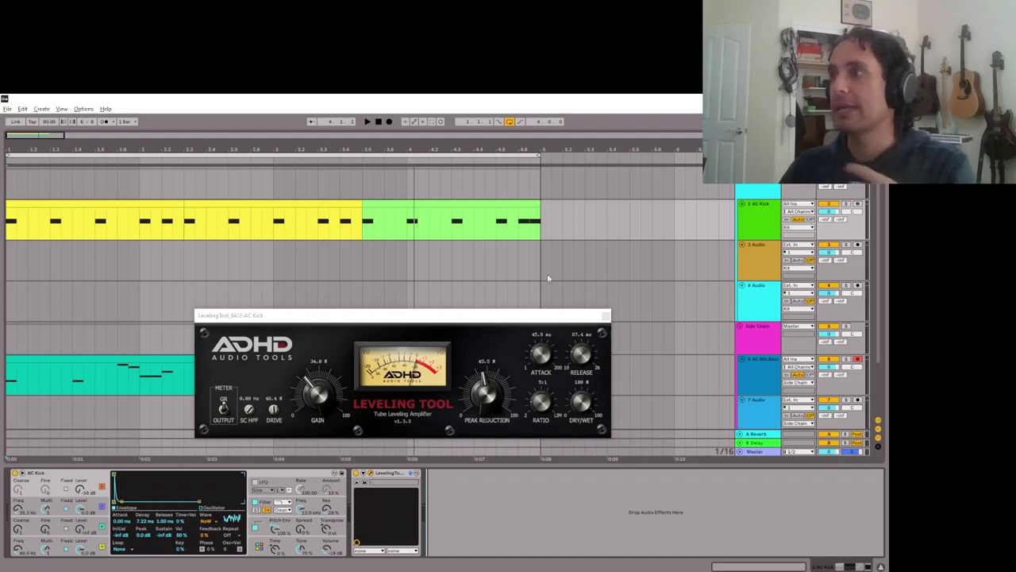
left_click(606, 315)
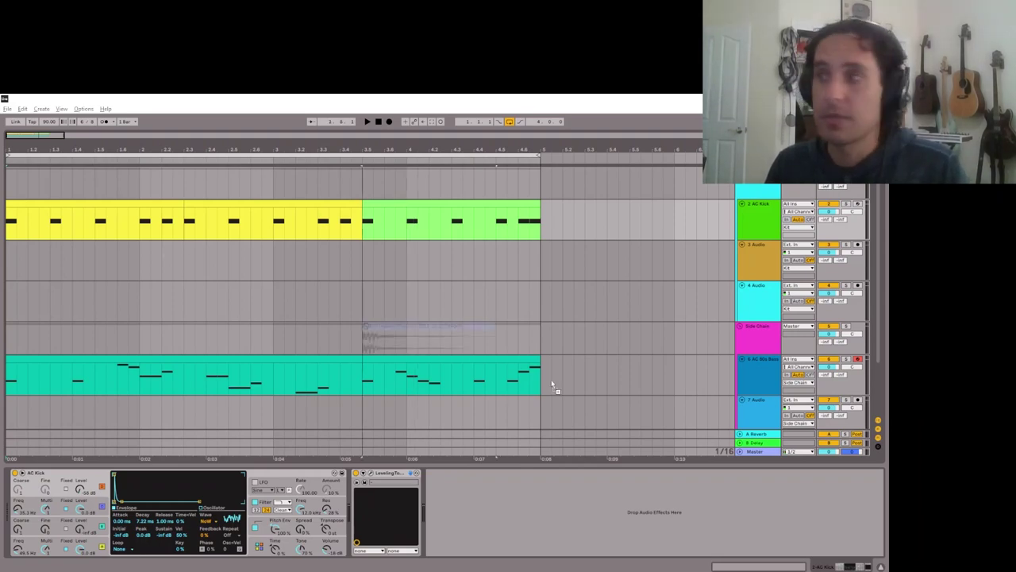
- Place the frozen audio clip on track 7 so that it starts at bar 5
left_click_drag(551, 385, 605, 335)
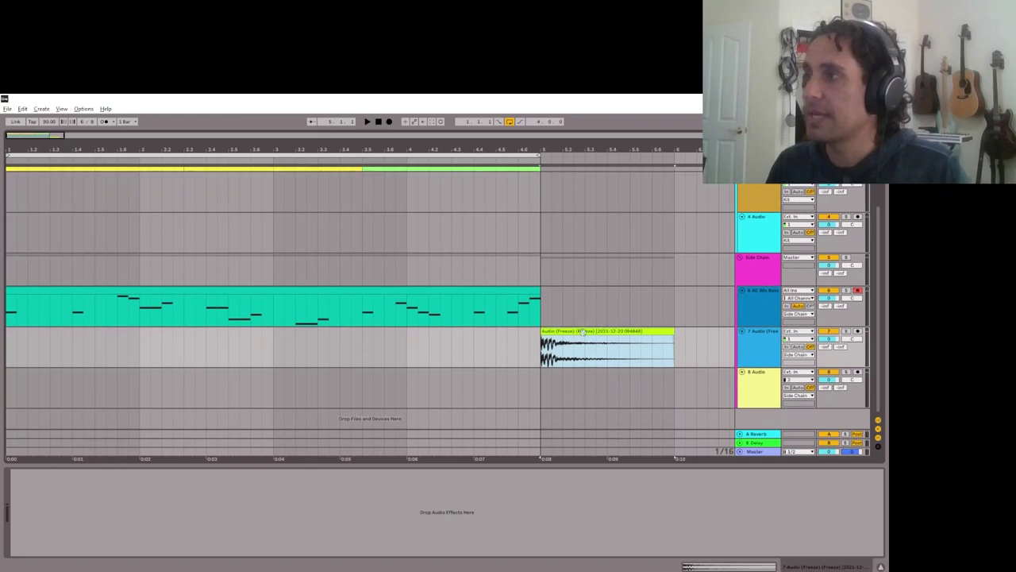
double_click(581, 333)
left_click_drag(146, 363, 150, 371)
left_click(806, 566)
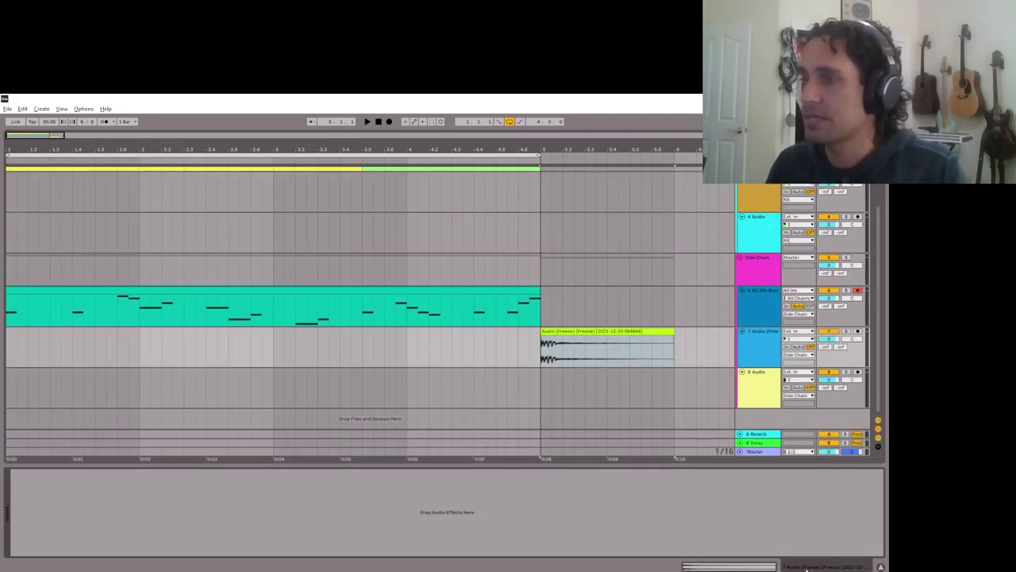
- Solo track 7 and play the frozen audio clip
left_click(568, 333)
key("plus")
key("plus")
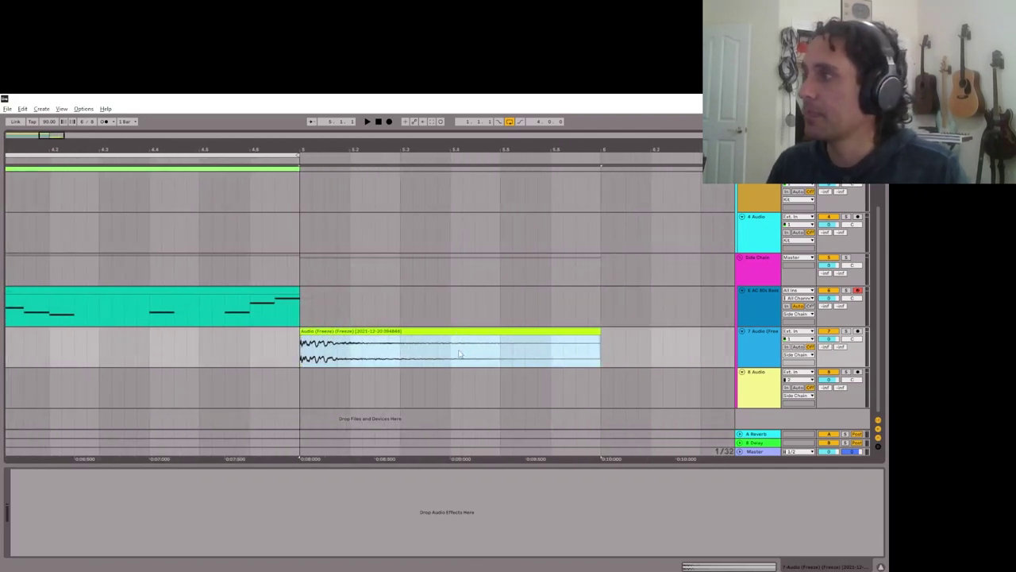
key("space")
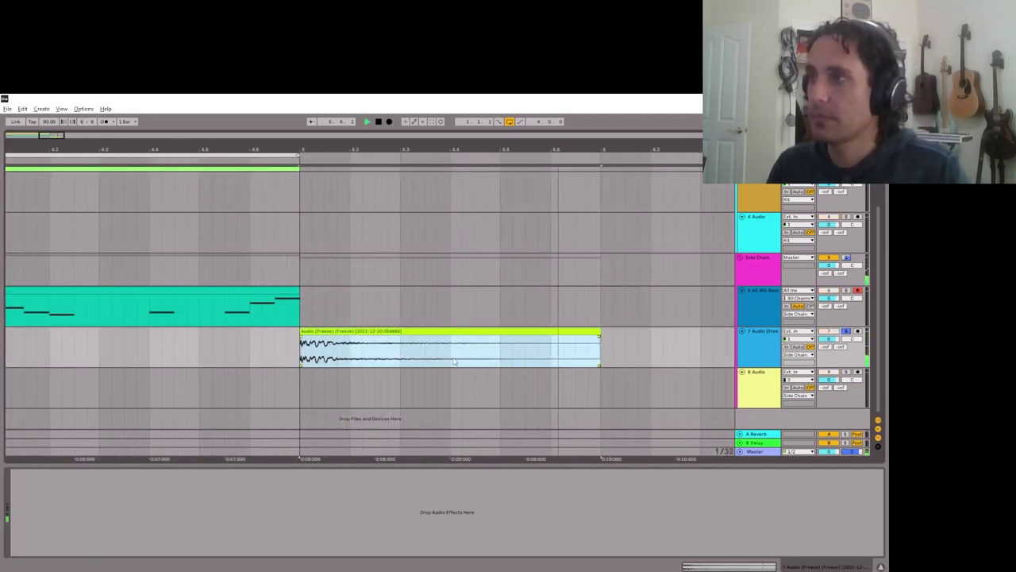
key("space")
- Try a clip gain envelope that curves downward over the opening of the frozen audio clip, and listen to it
double_click(328, 332)
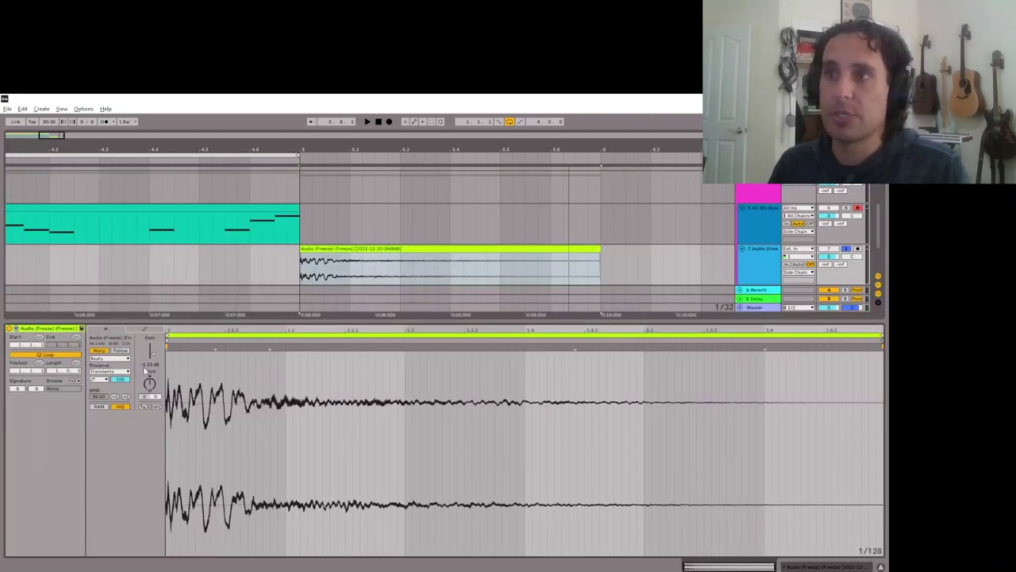
left_click(146, 329)
key("ctrl+a")
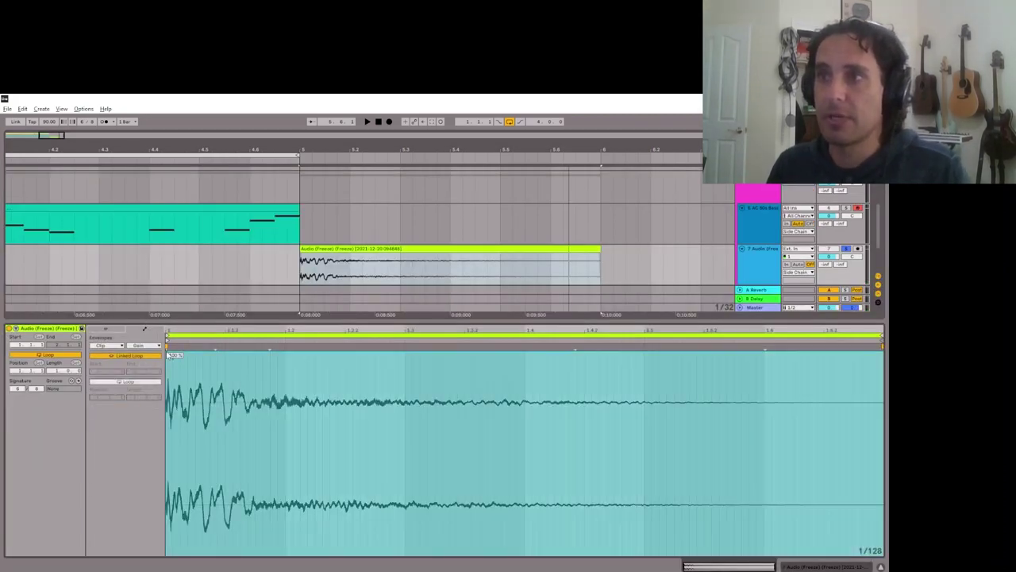
left_click_drag(287, 353, 330, 391)
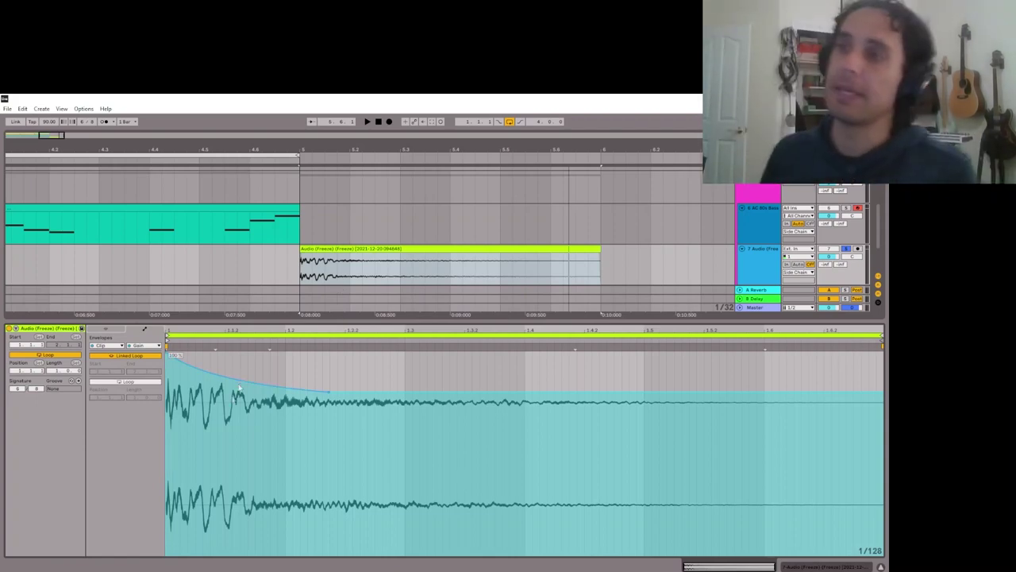
key("space")
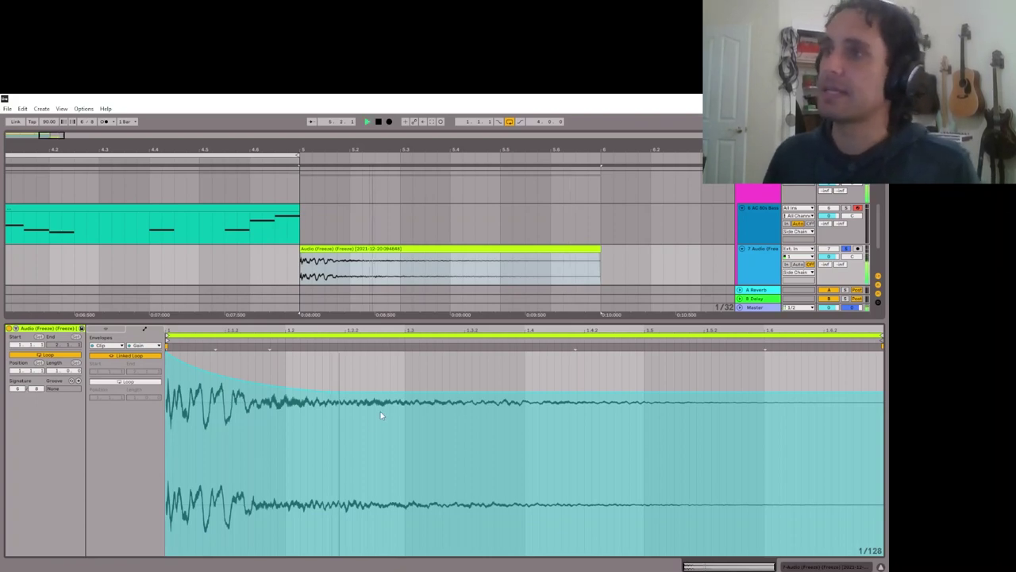
key("space")
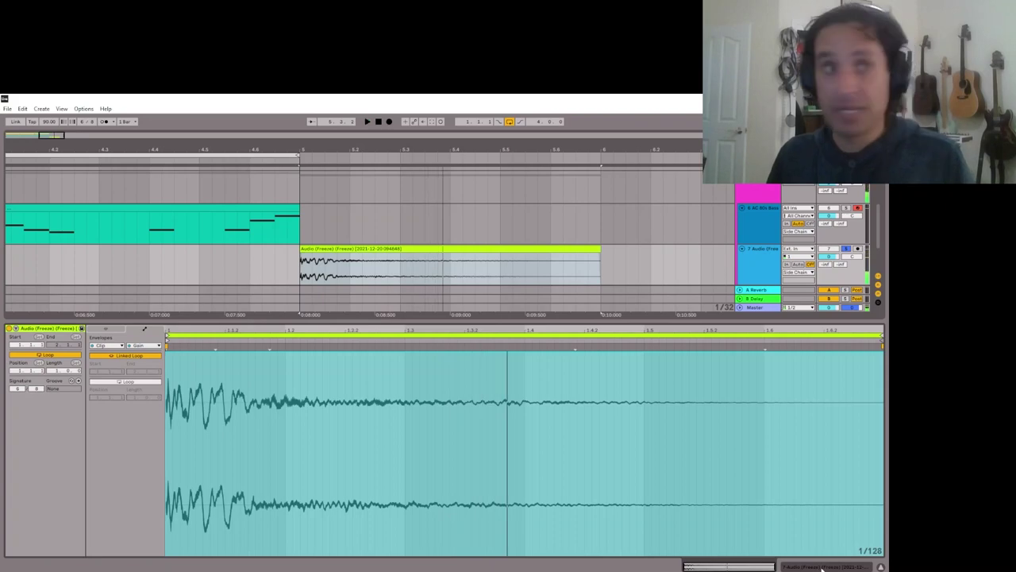
left_click_drag(648, 321, 648, 469)
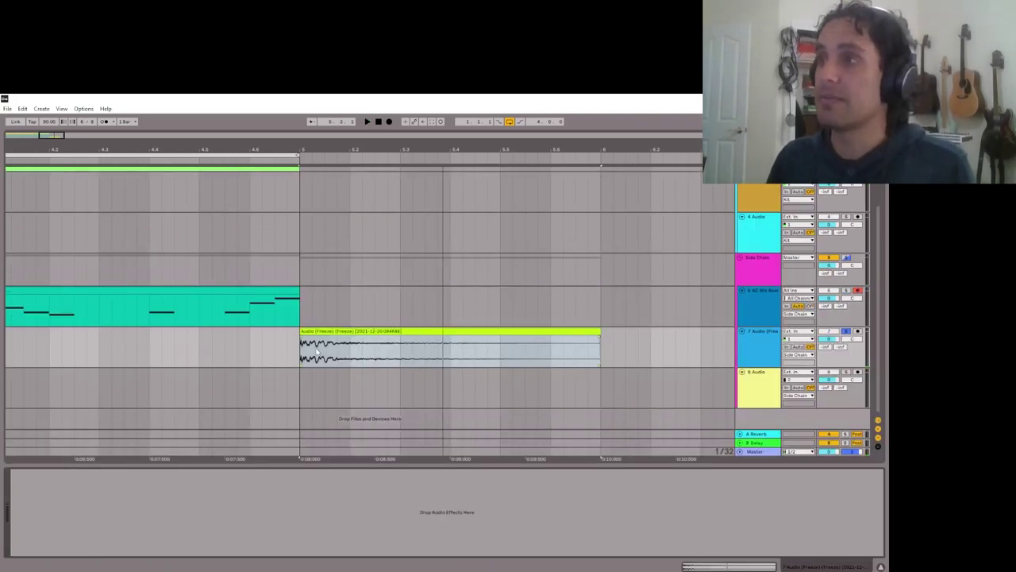
- Add the Leveling Tool to track 7 with its default settings and move its window clear of the audio clip
mouse_move(318, 355)
left_mouse_down()
mouse_move(415, 355)
mouse_move(390, 355)
mouse_move(398, 358)
left_mouse_up()
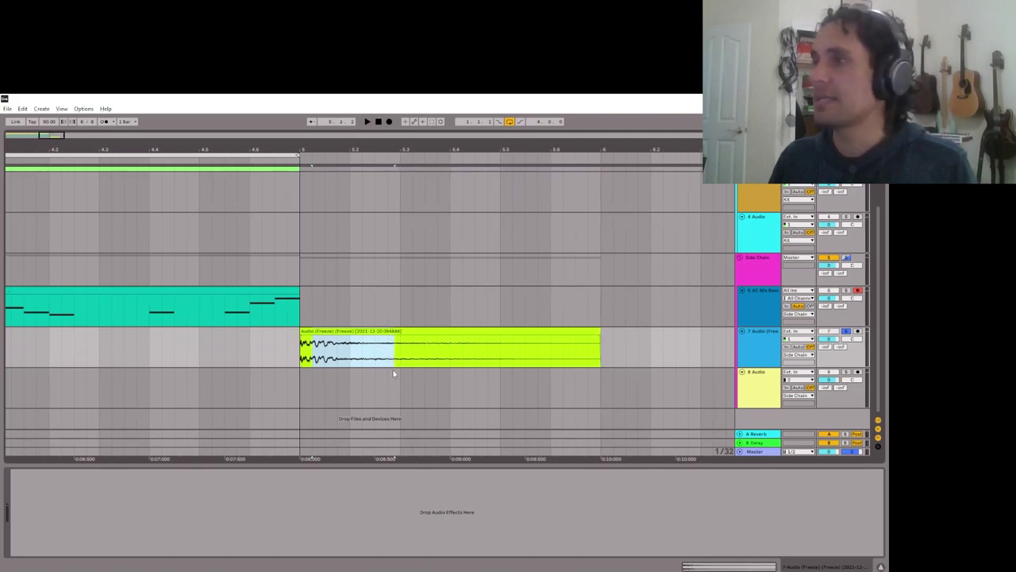
left_click(425, 334)
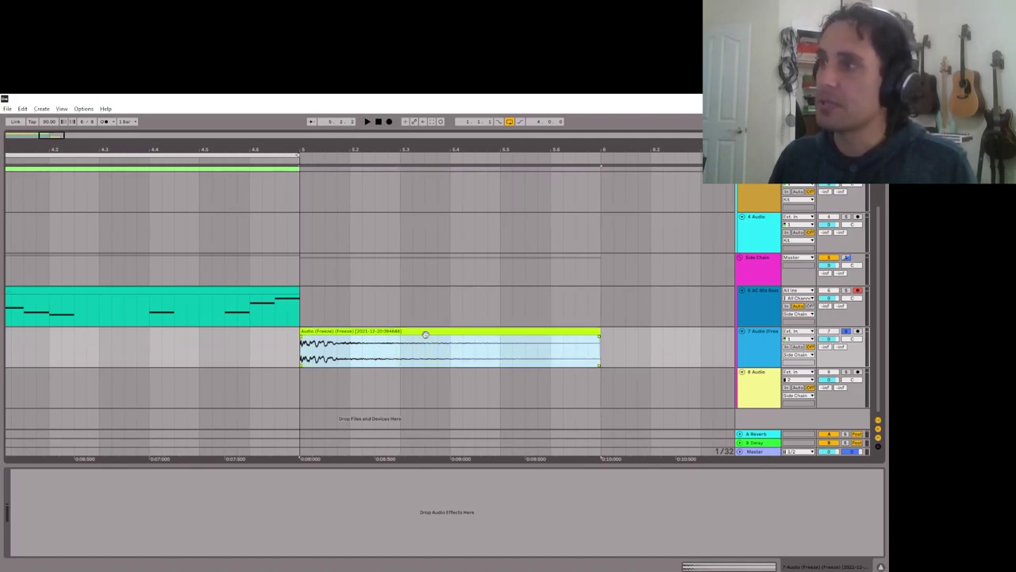
left_click(487, 370)
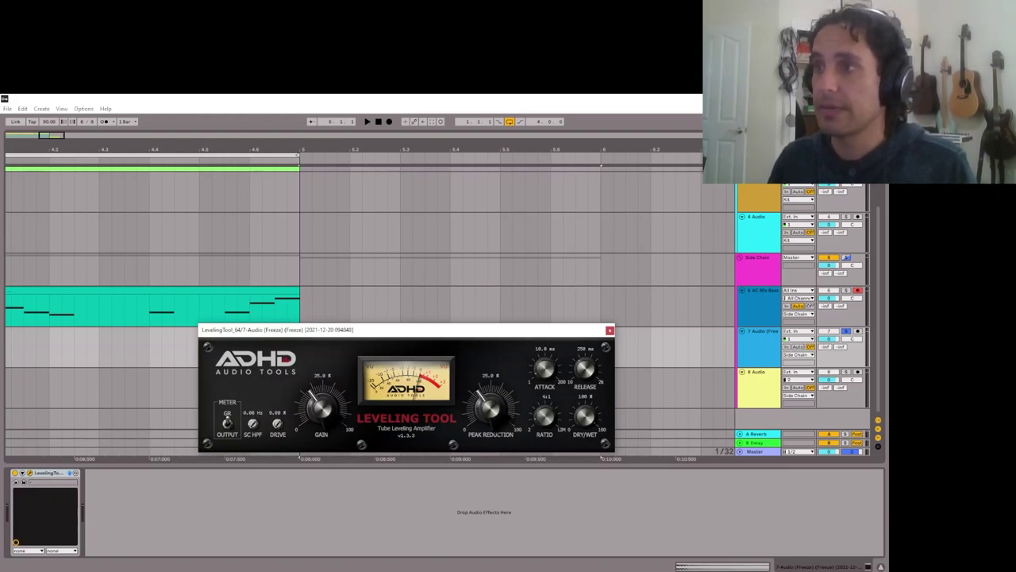
left_click_drag(446, 329, 562, 409)
left_click(214, 482)
- Set the Gain of track 7's Leveling Tool to 25% while comparing the clip with the device bypassed and active
key("space")
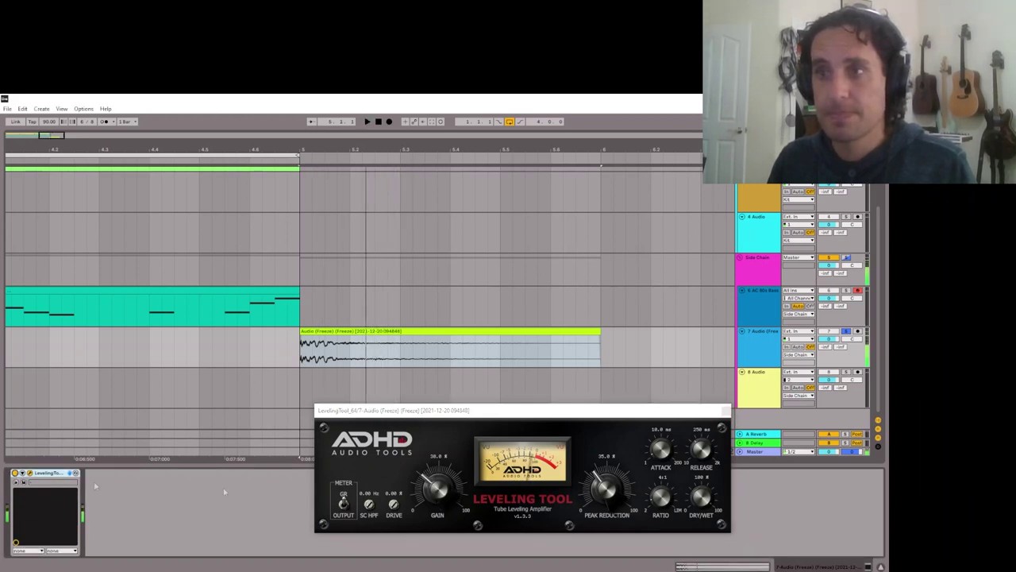
left_click_drag(456, 505, 456, 525)
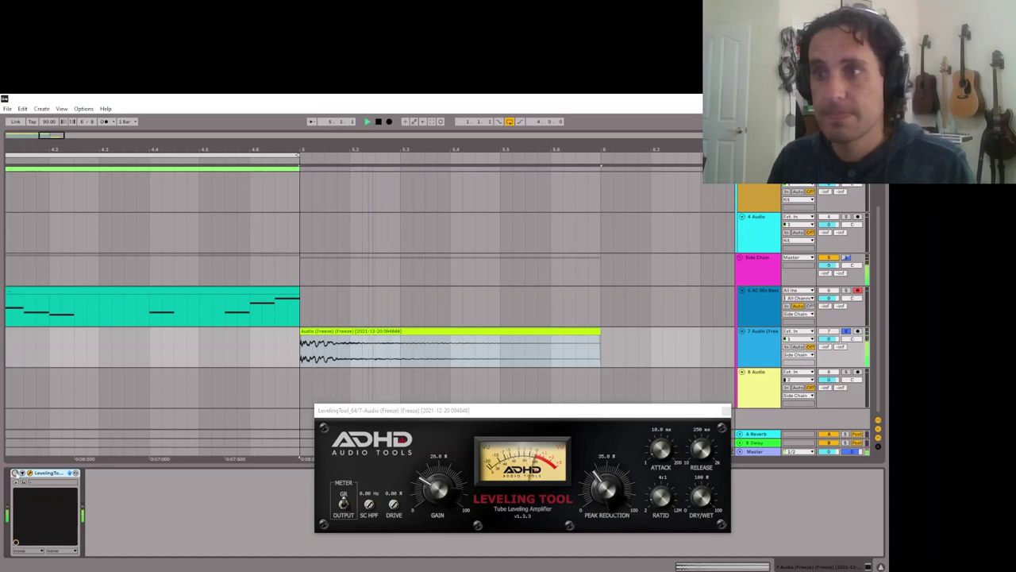
key("space")
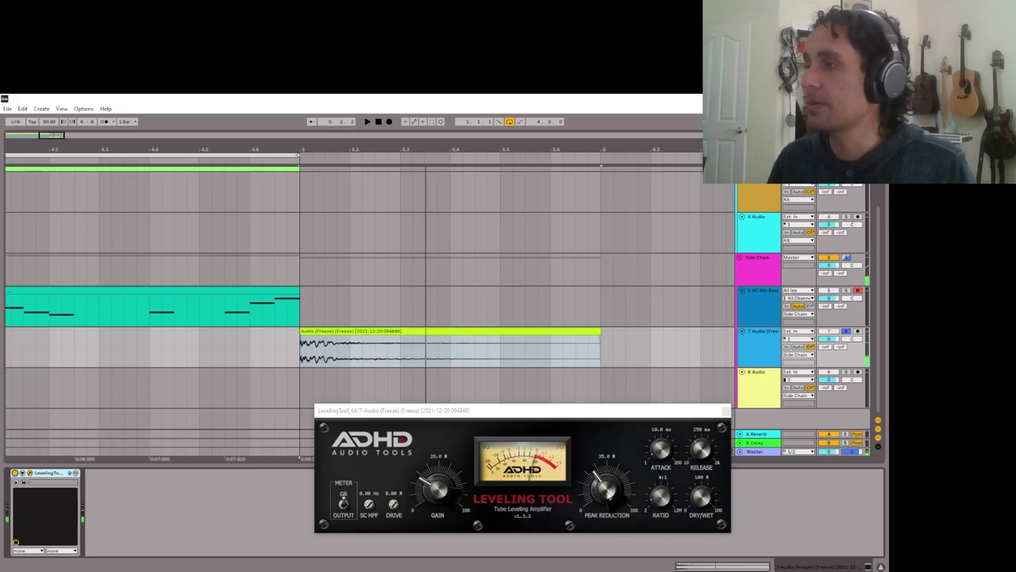
- Set the Leveling Tool's Peak Reduction to 0% and Gain to 14%, and compare the clip with the device bypassed and active
left_click_drag(609, 484, 603, 510)
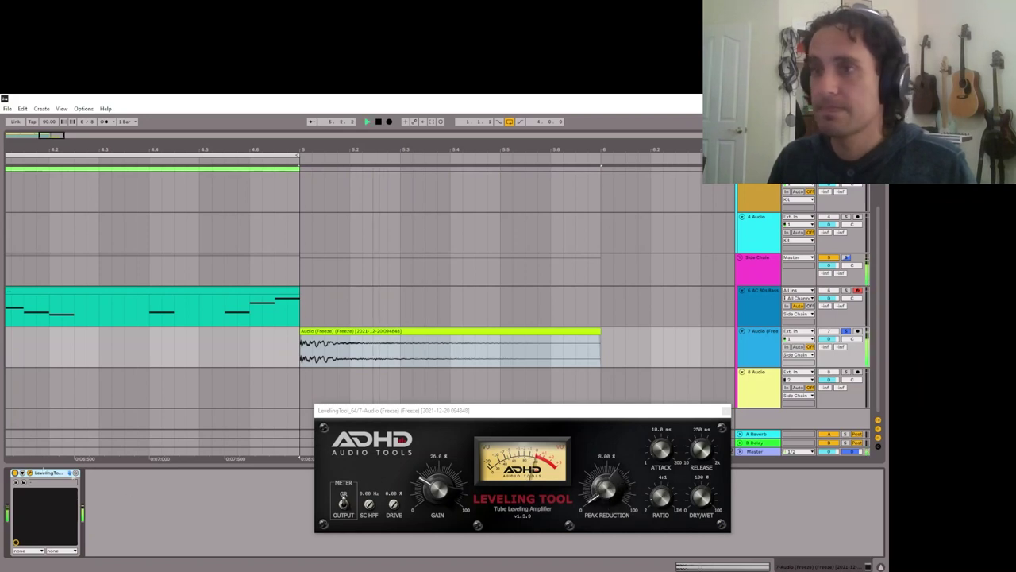
key("space")
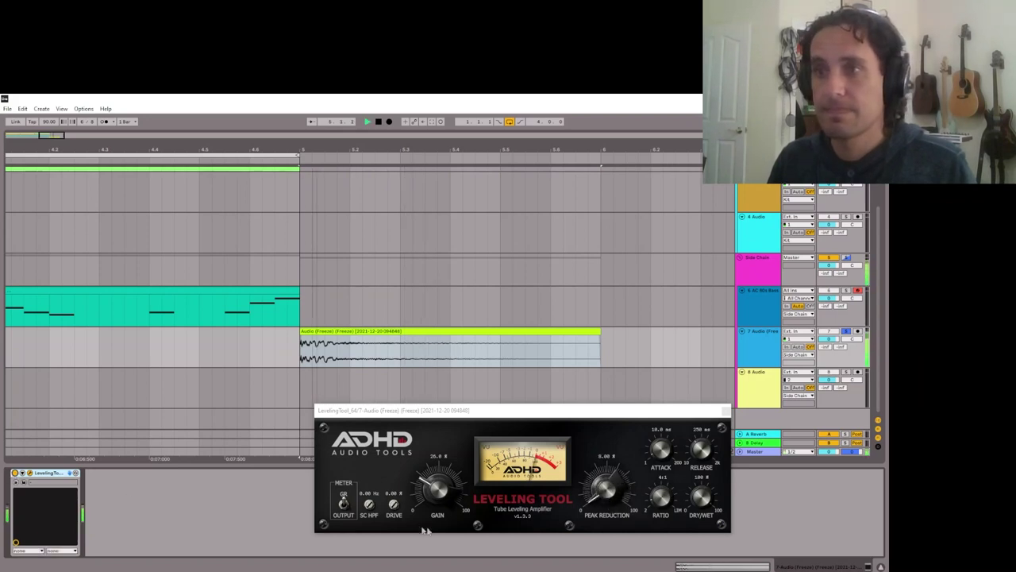
left_click_drag(429, 489, 429, 502)
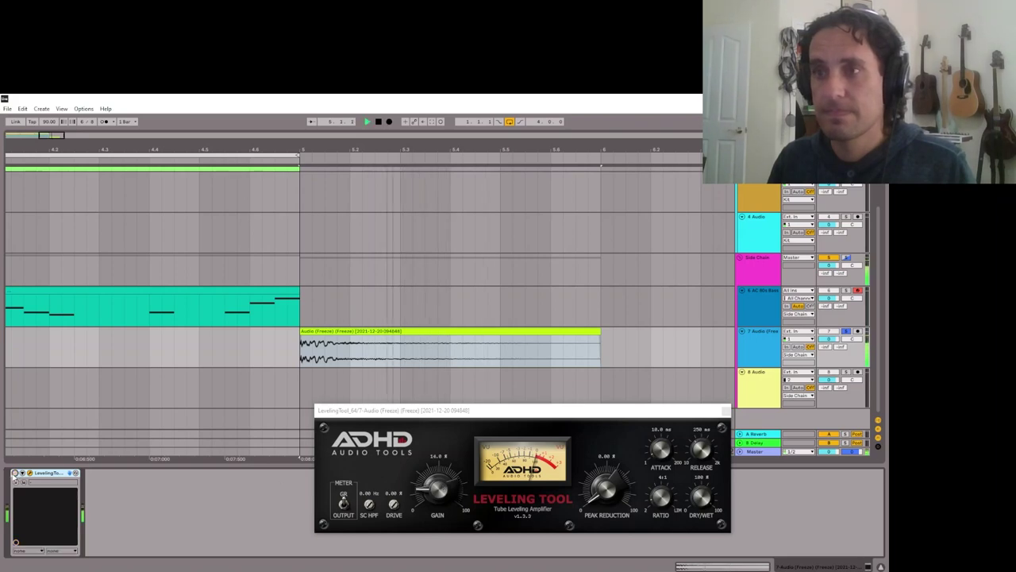
- Play the frozen audio clip repeatedly to compare it with the Leveling Tool bypassed and active
key("space")
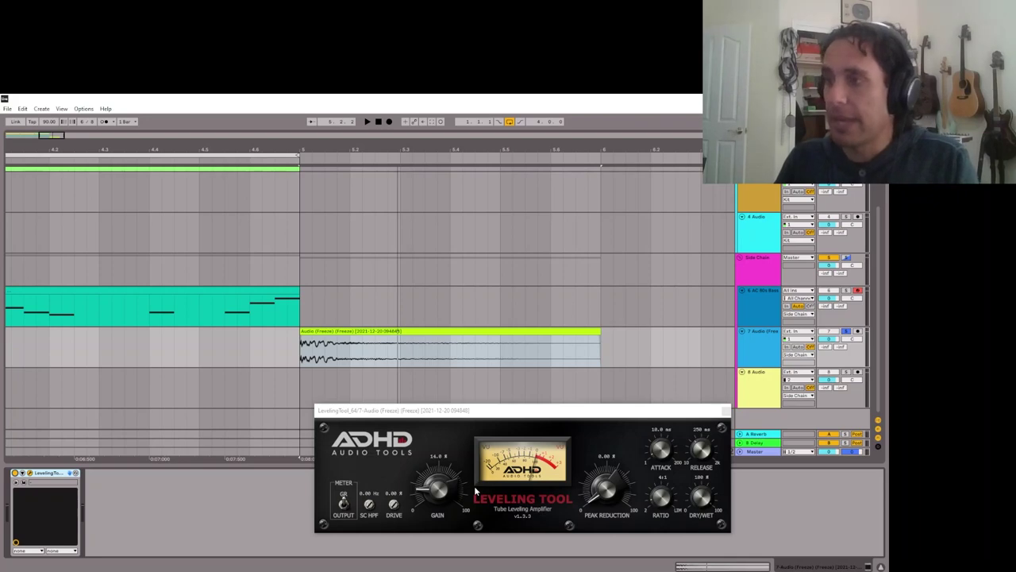
key("space")
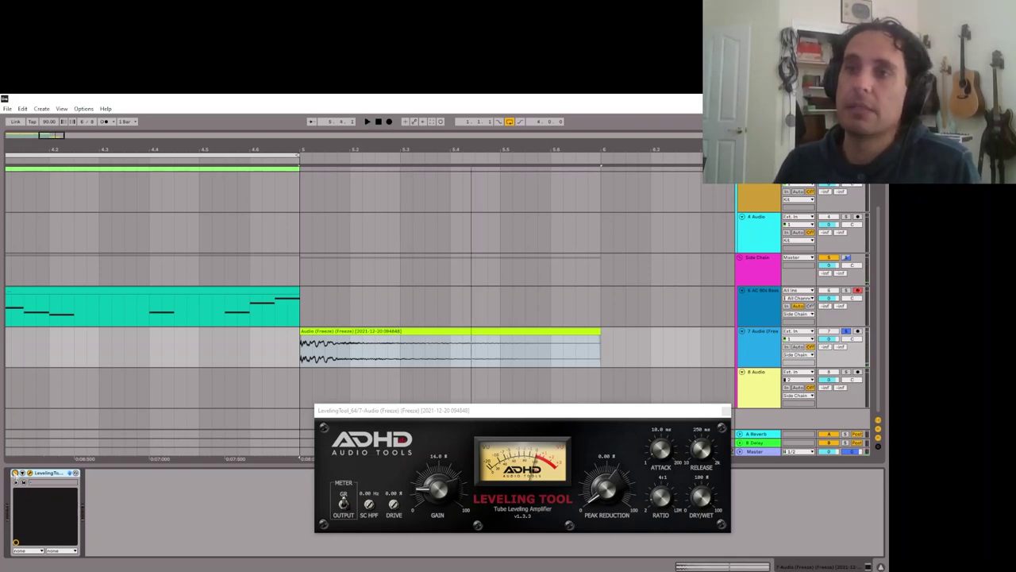
key("space")
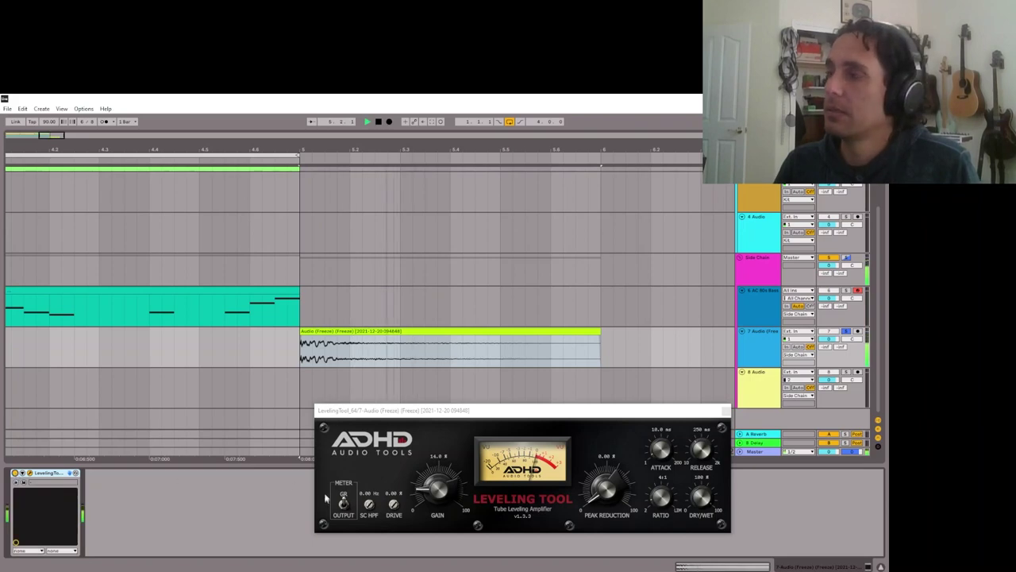
key("space")
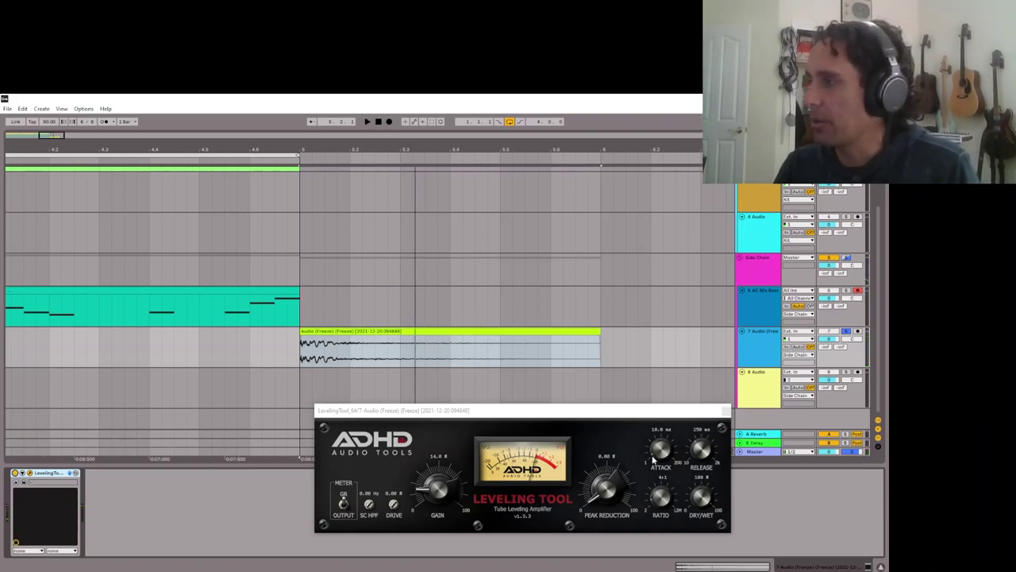
key("space")
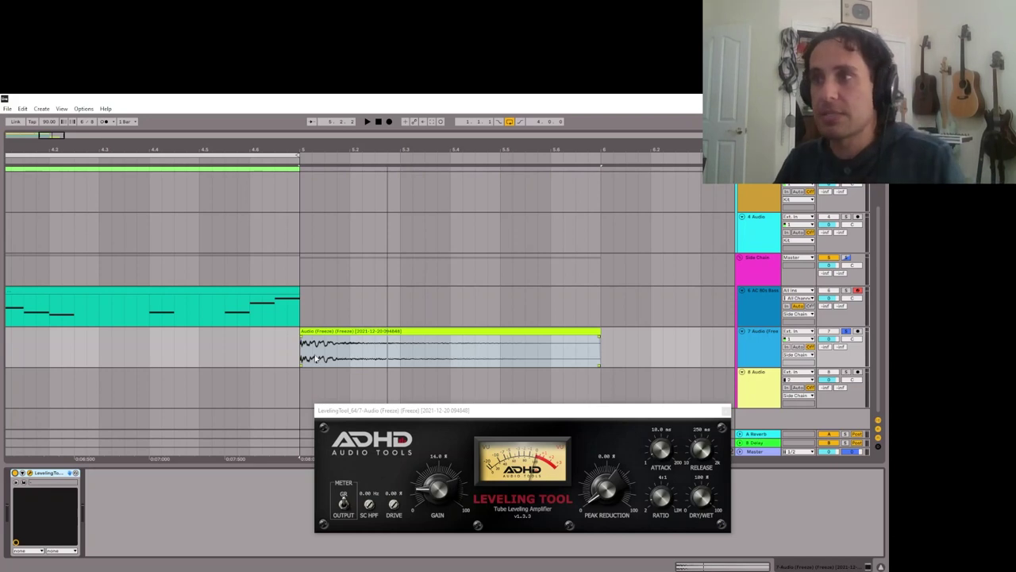
- Loop the section of the frozen clip from just after its opening transient to 5.3 and listen to it
left_click_drag(315, 359, 403, 360)
key("space")
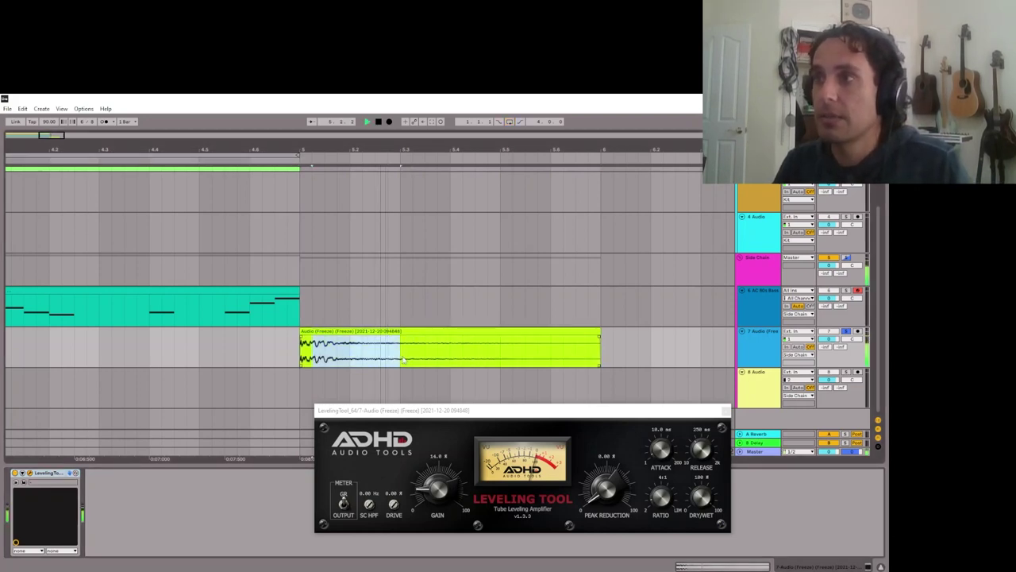
key("space")
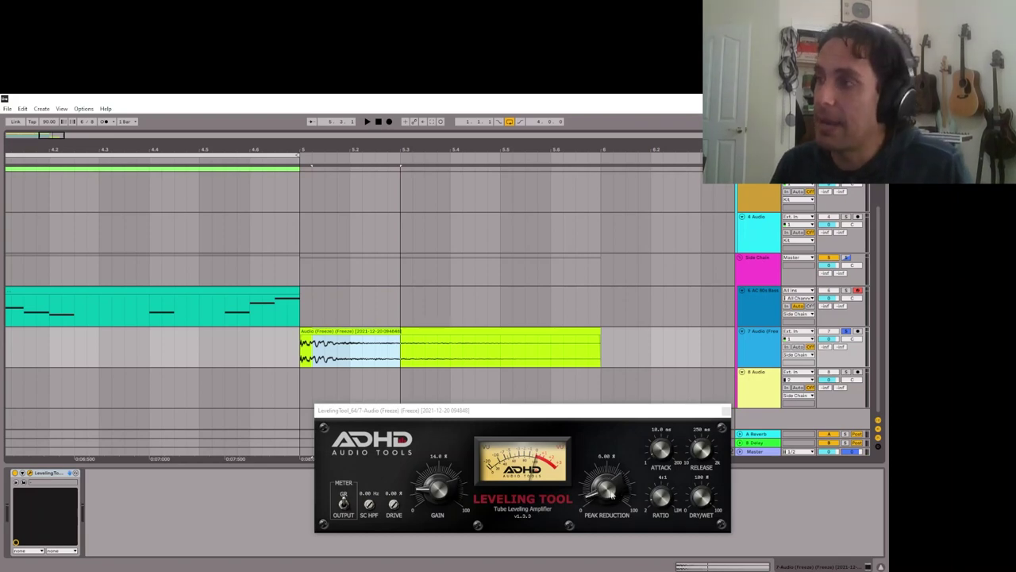
- Set the Leveling Tool's Peak Reduction to 28% by ear, and compare the whole clip with the device bypassed and active
left_click_drag(610, 491, 600, 493)
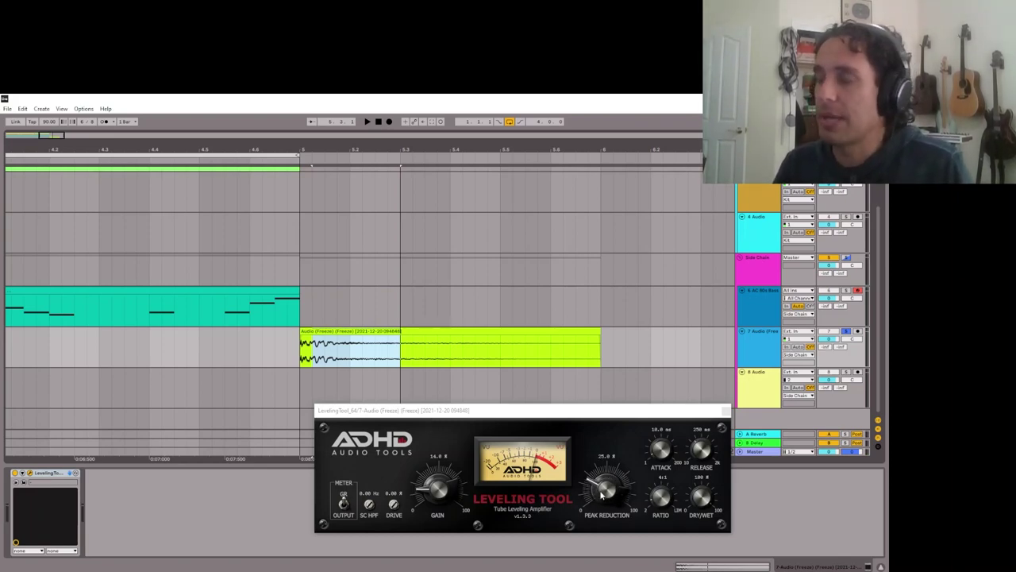
key("space")
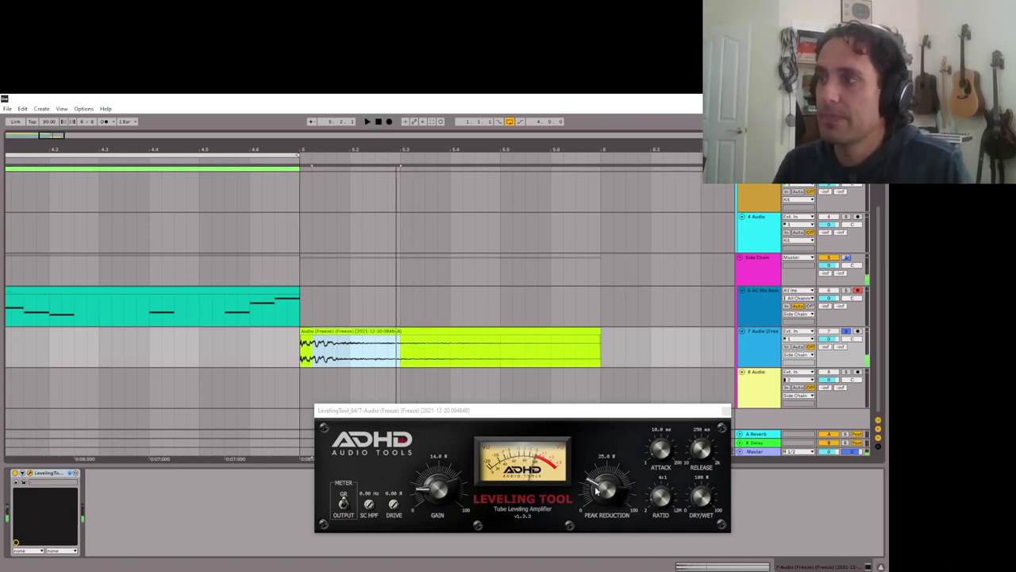
left_click_drag(596, 491, 614, 496)
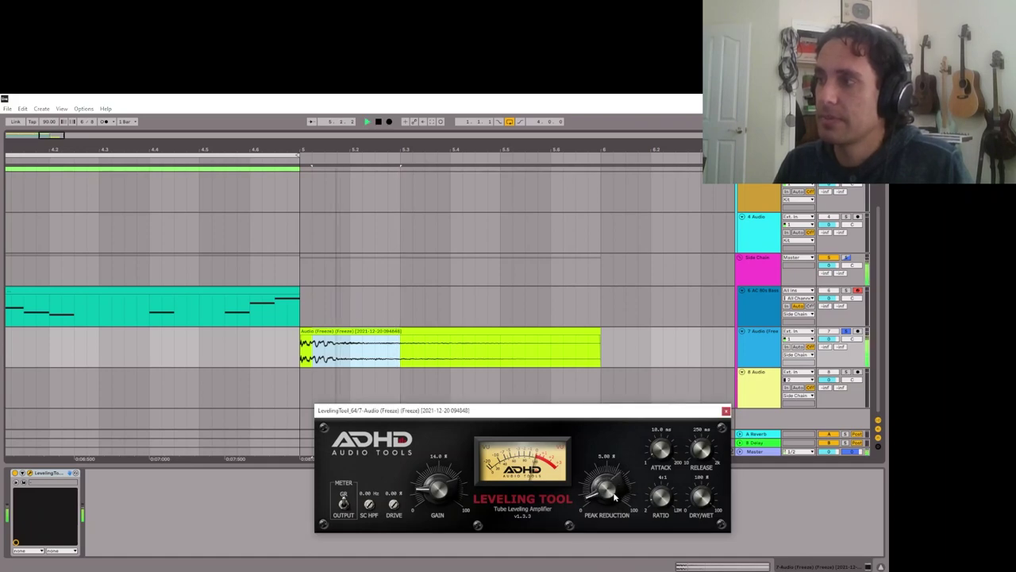
scroll(613, 496, "up", 4)
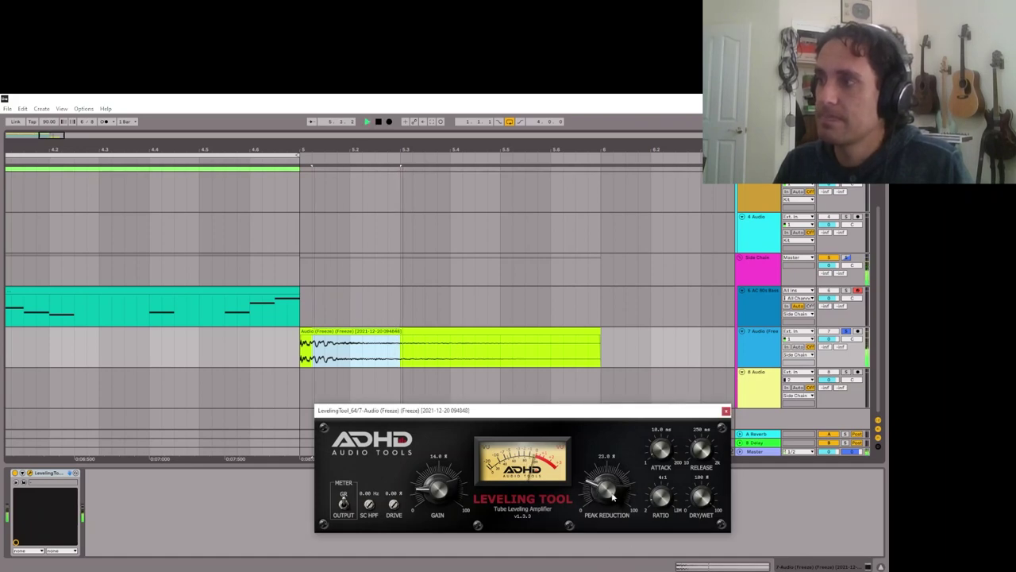
scroll(614, 497, "down", 3)
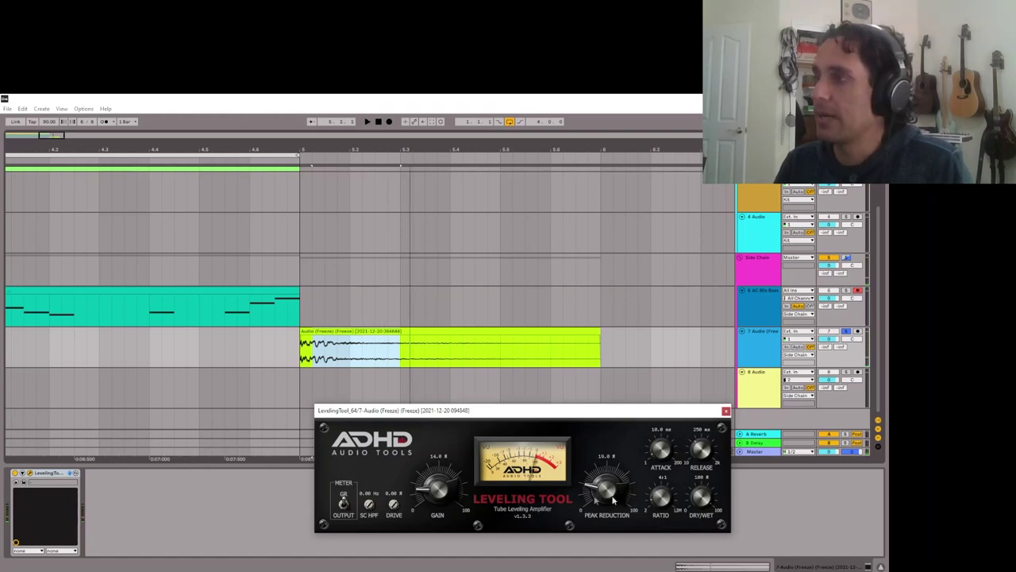
left_click(16, 474)
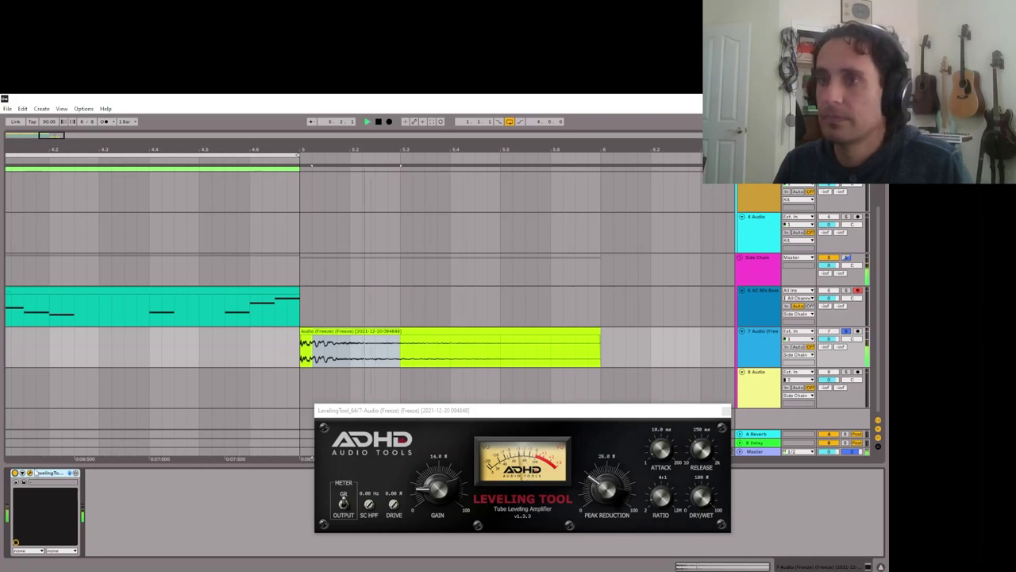
key("space")
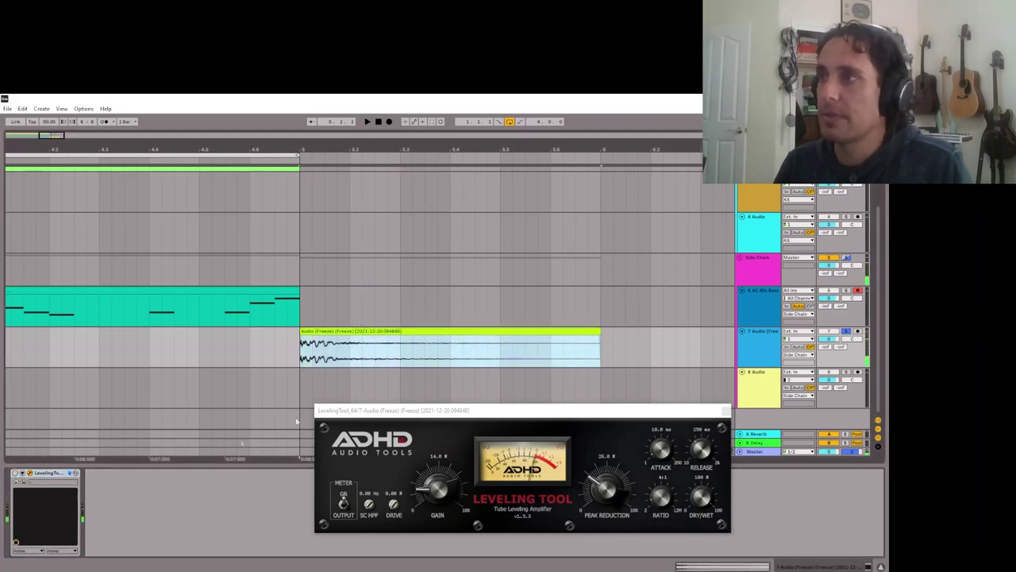
key("space")
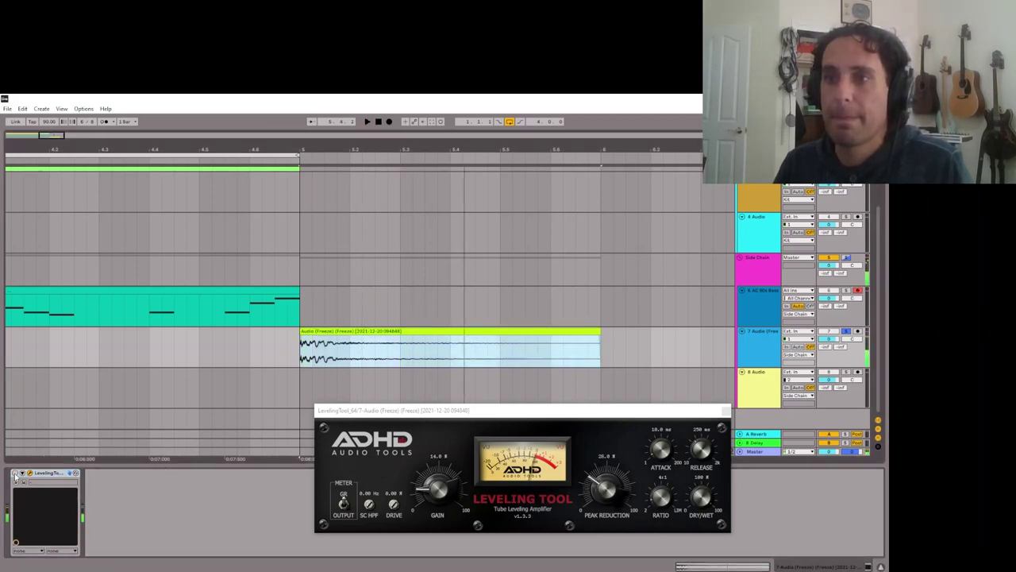
left_click(15, 475)
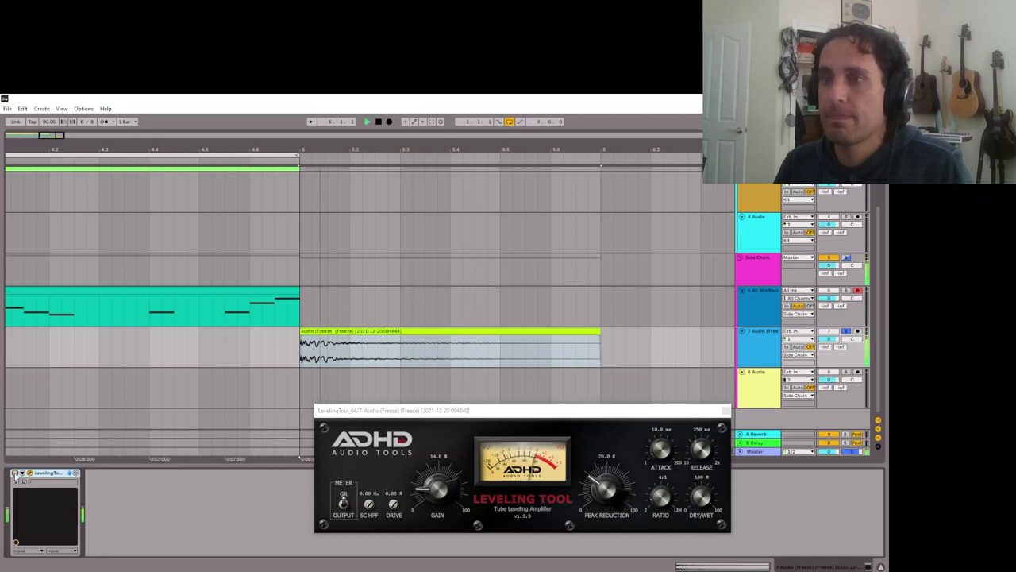
key("space")
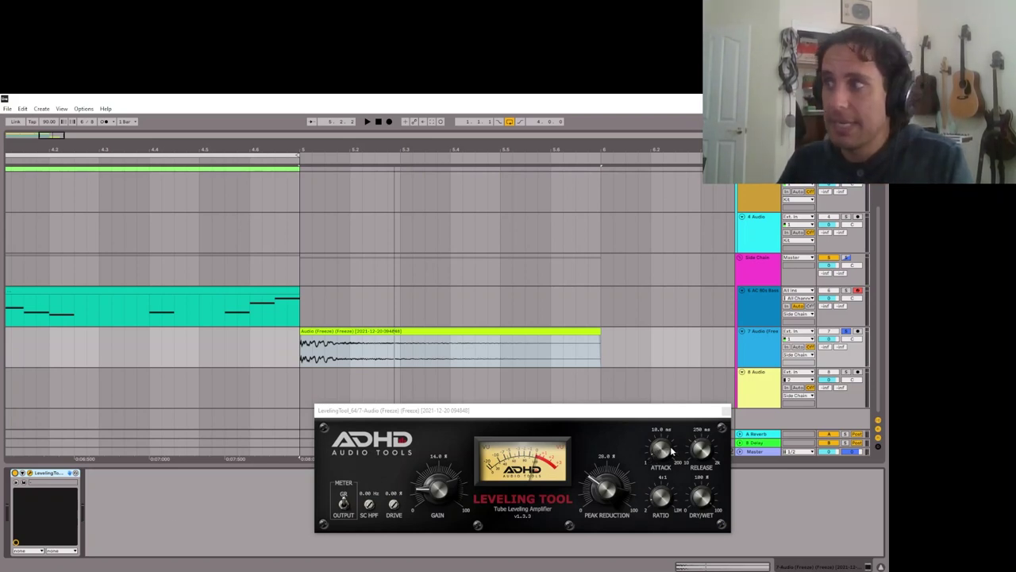
- Loop and listen to only the opening transient of the frozen clip, extending the selected range slightly past it
left_click(308, 353)
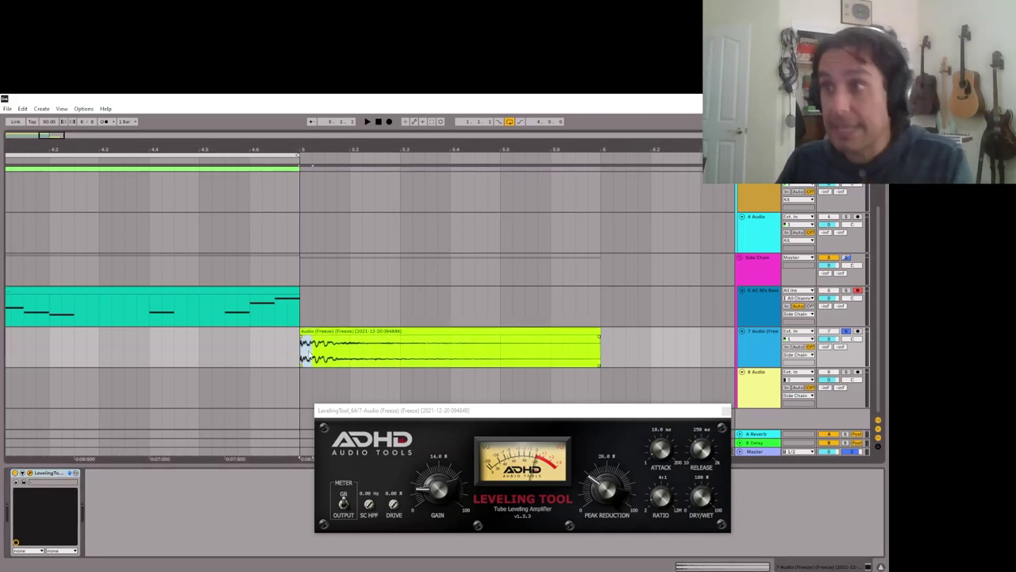
scroll(338, 361, "up", 3, "ctrl")
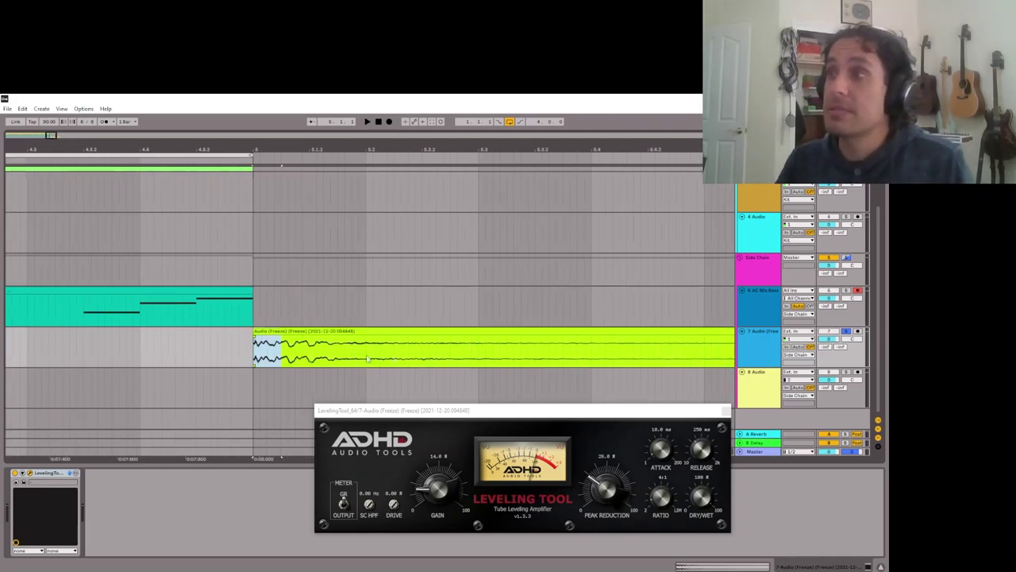
scroll(368, 358, "right", 2)
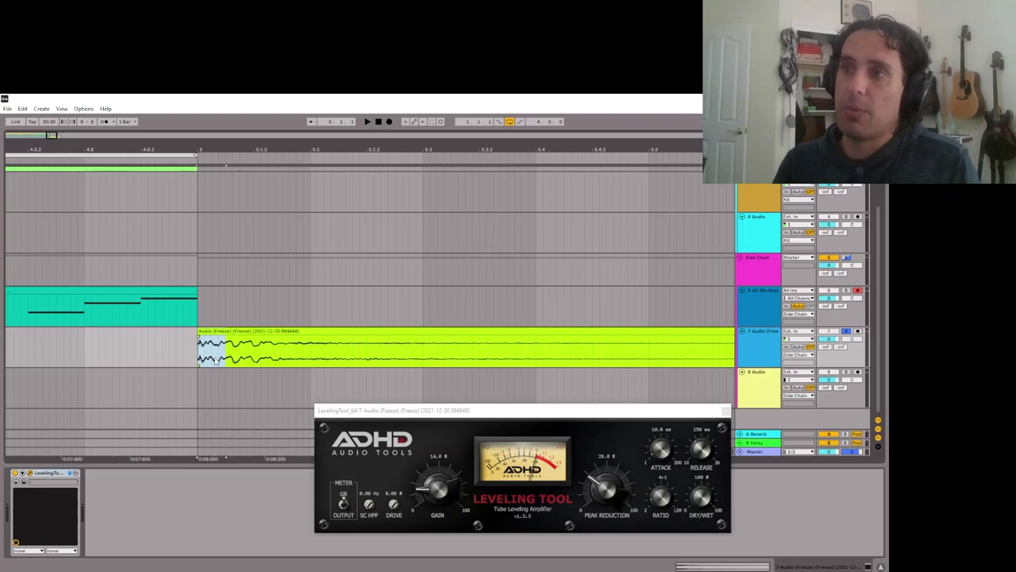
key("space")
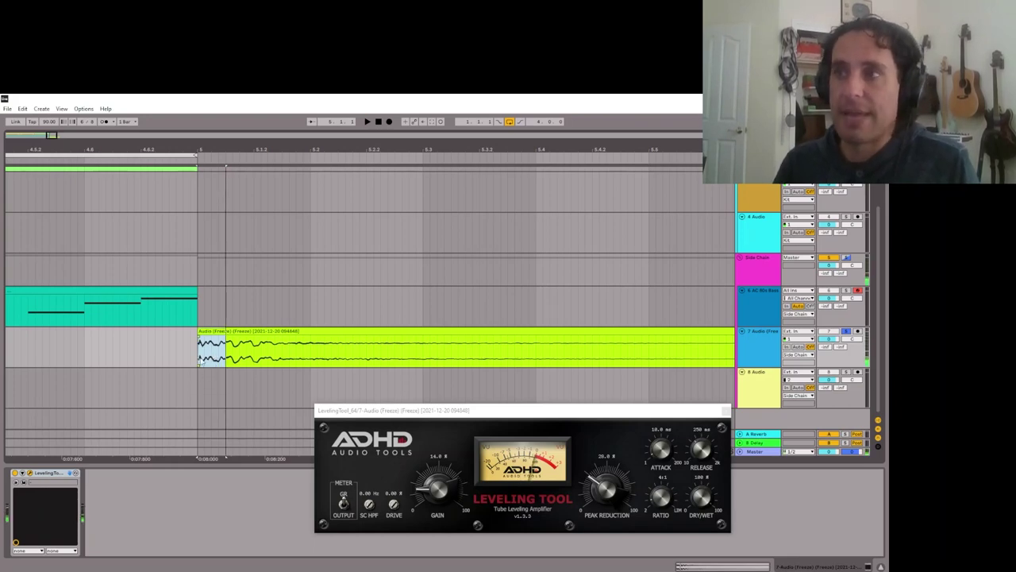
left_click_drag(201, 359, 233, 357)
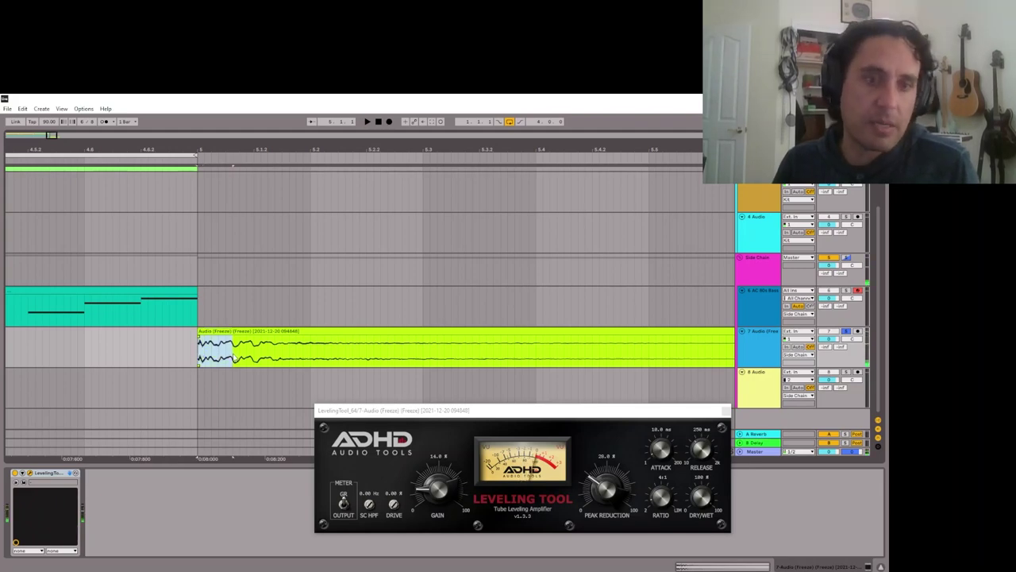
- Set the Leveling Tool's Attack to 102 ms, and compare the whole clip with the device bypassed and active
scroll(651, 397, "down", 4)
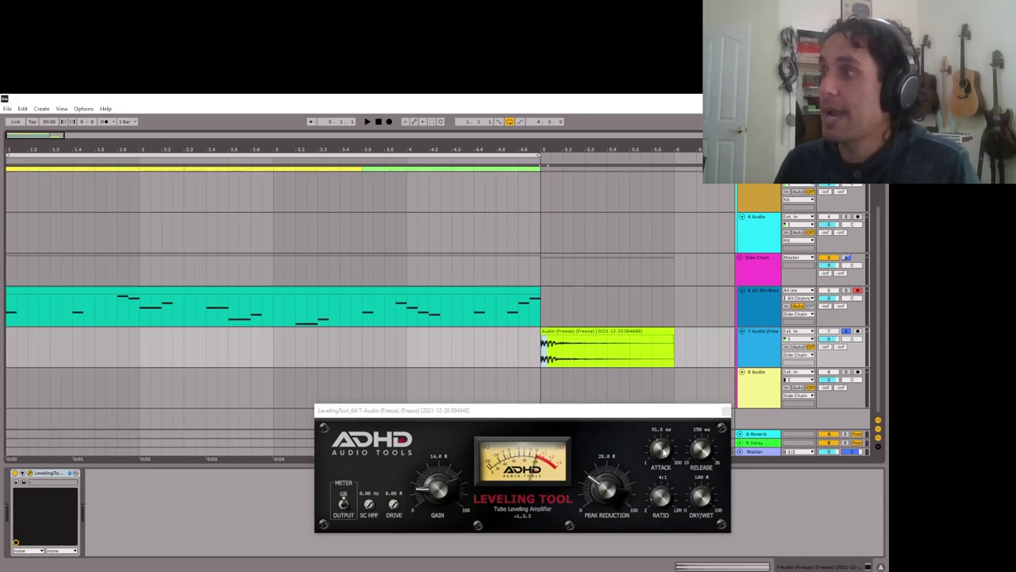
scroll(642, 409, "right", 5)
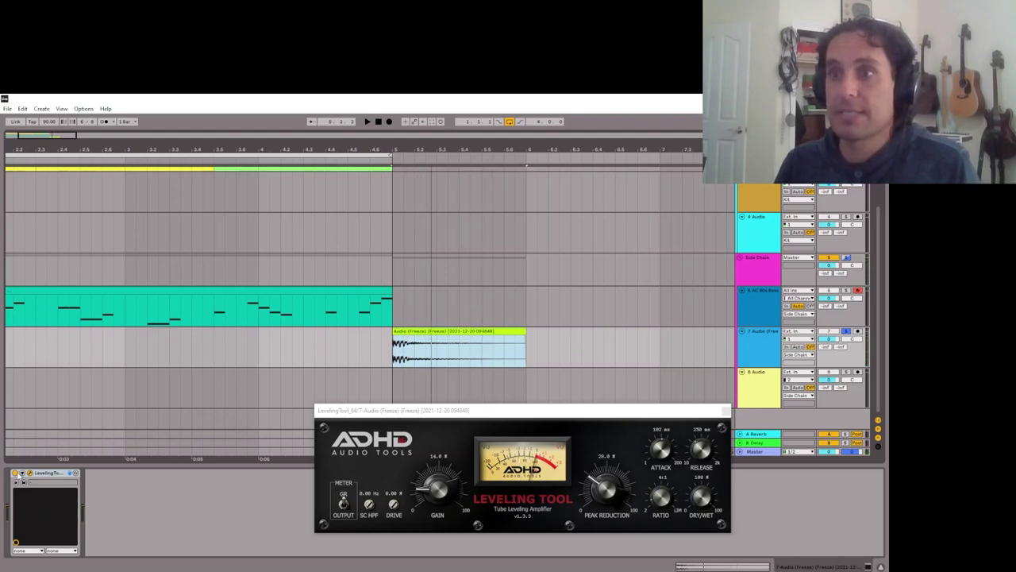
left_click(15, 477)
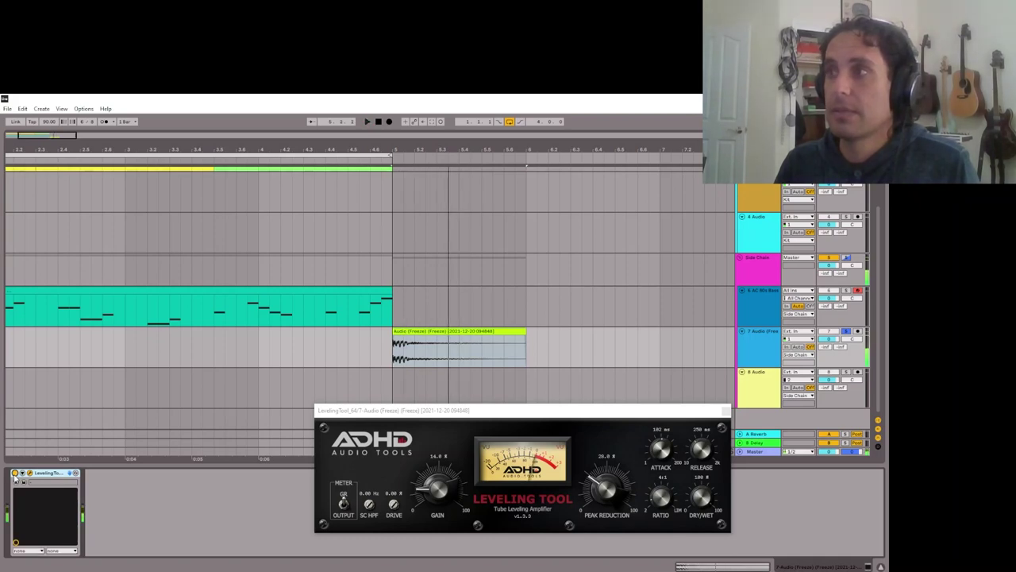
key("space")
- Set the Peak Reduction to 34% and the Ratio to 7:1, and compare the clip with the device bypassed and active
left_click_drag(612, 494, 613, 479)
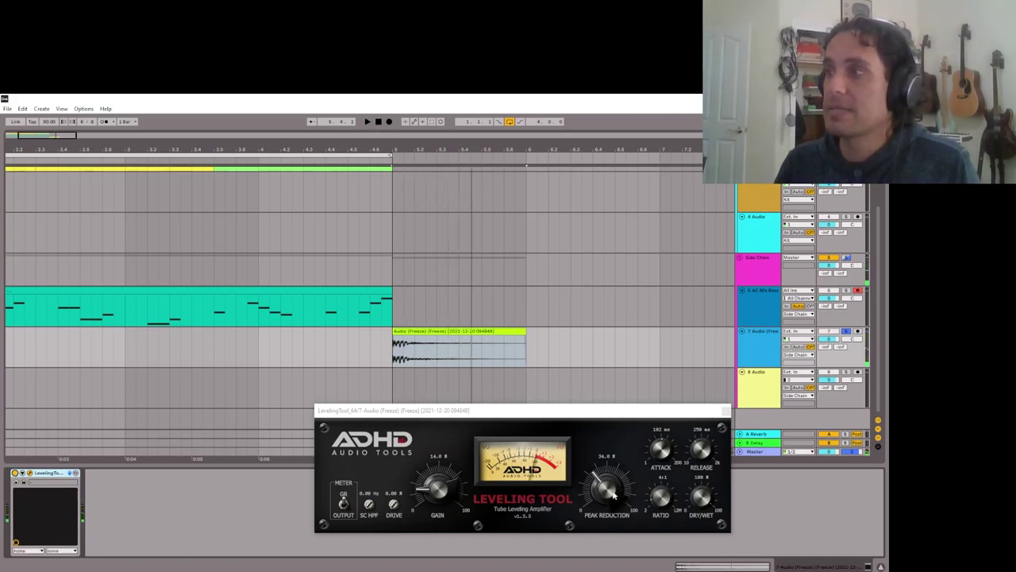
key("space")
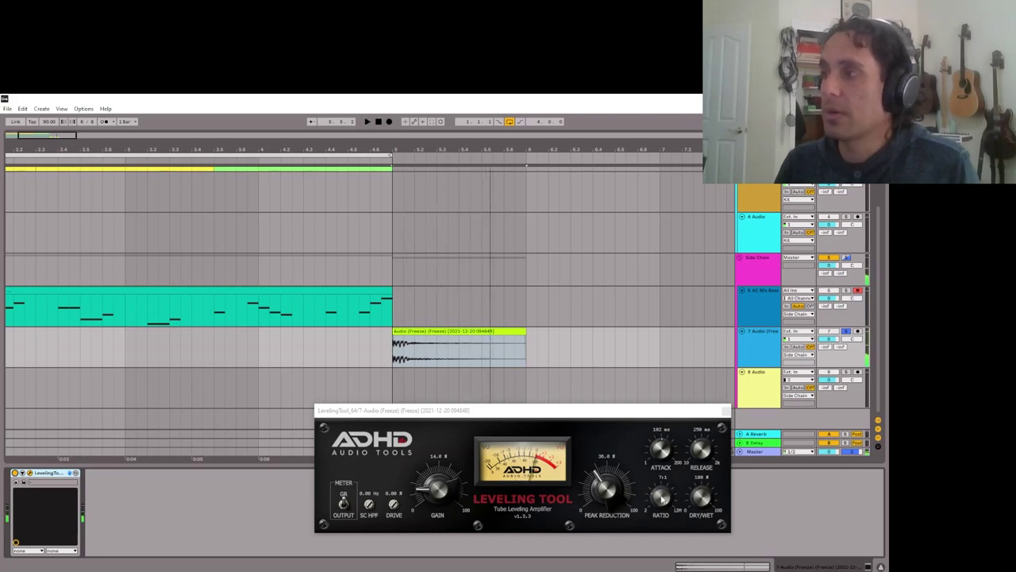
left_click_drag(612, 481, 616, 487)
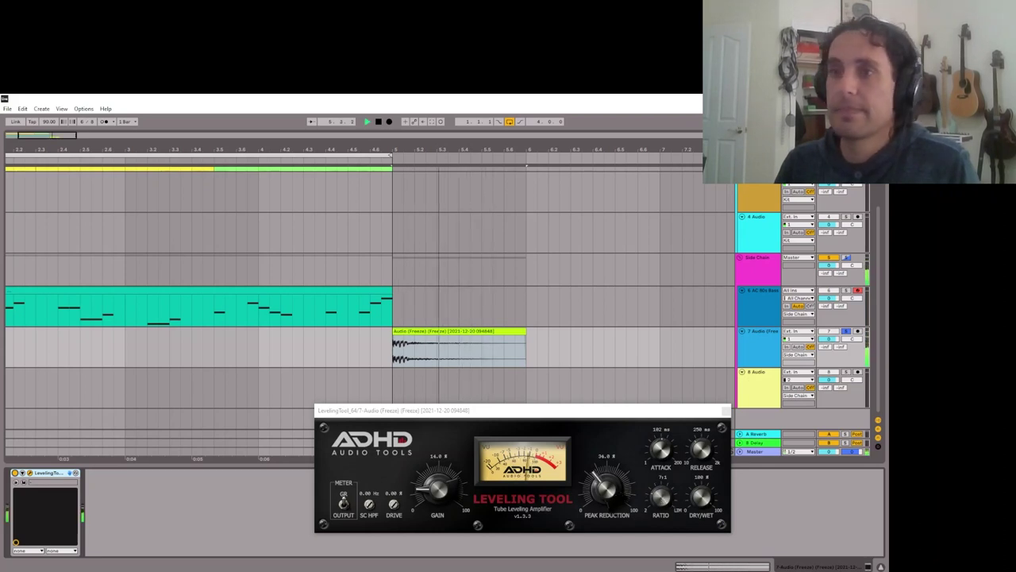
left_click(15, 474)
left_click(14, 473)
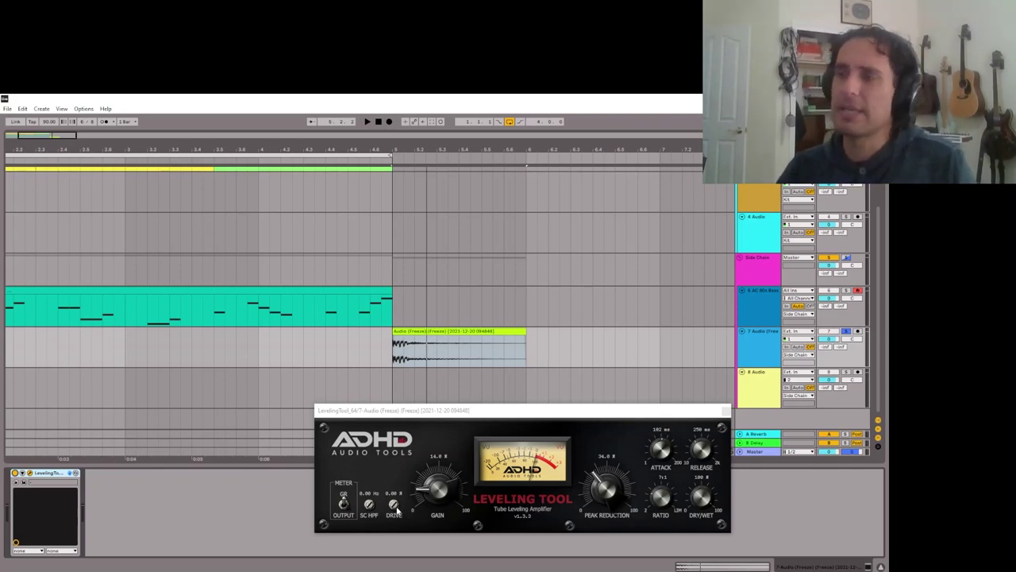
- Try Drive settings up to 100% on the playing clip, and settle the Leveling Tool's Drive at 70.1%
key("space")
left_click_drag(393, 508, 403, 438)
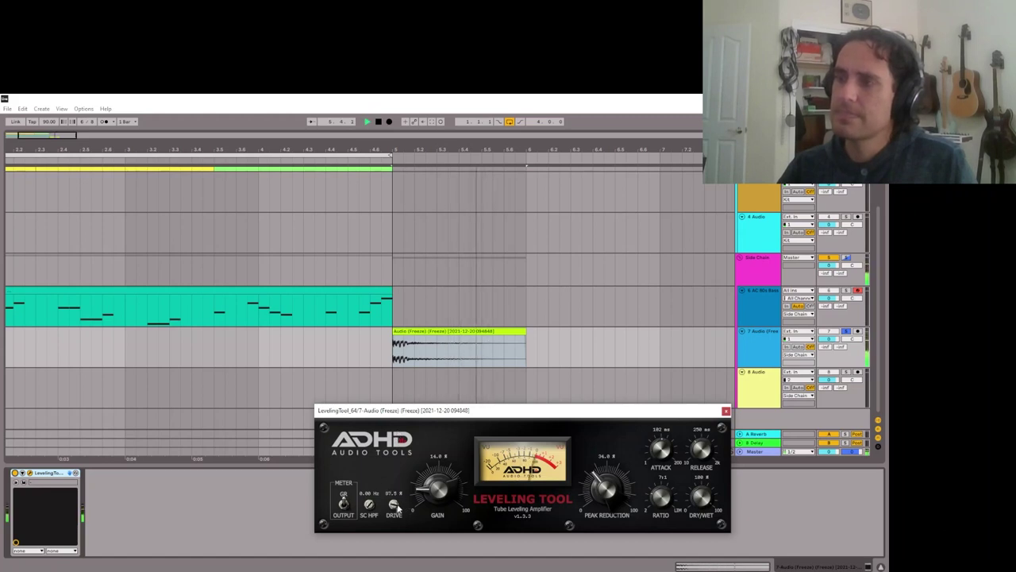
key("space")
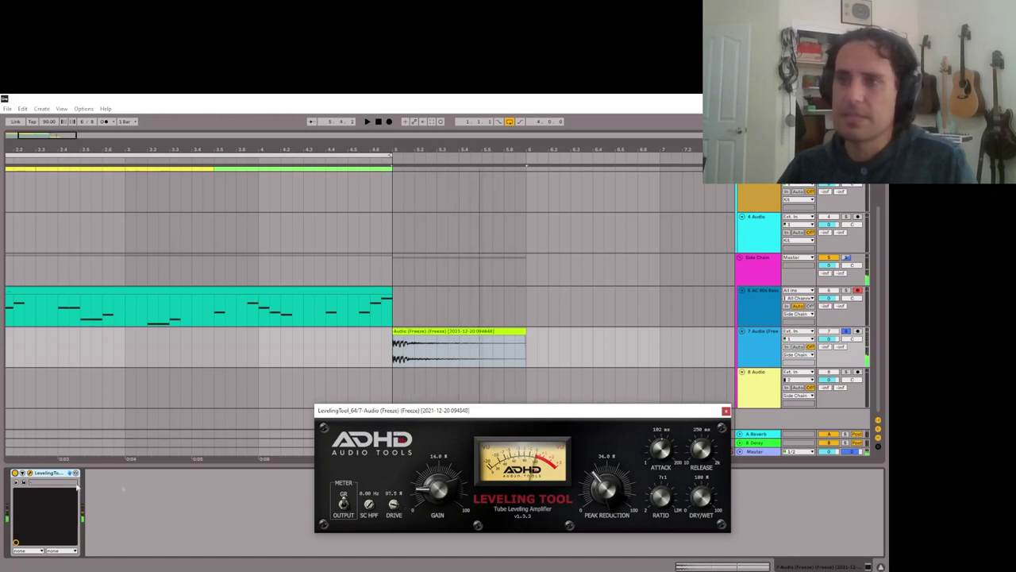
key("space")
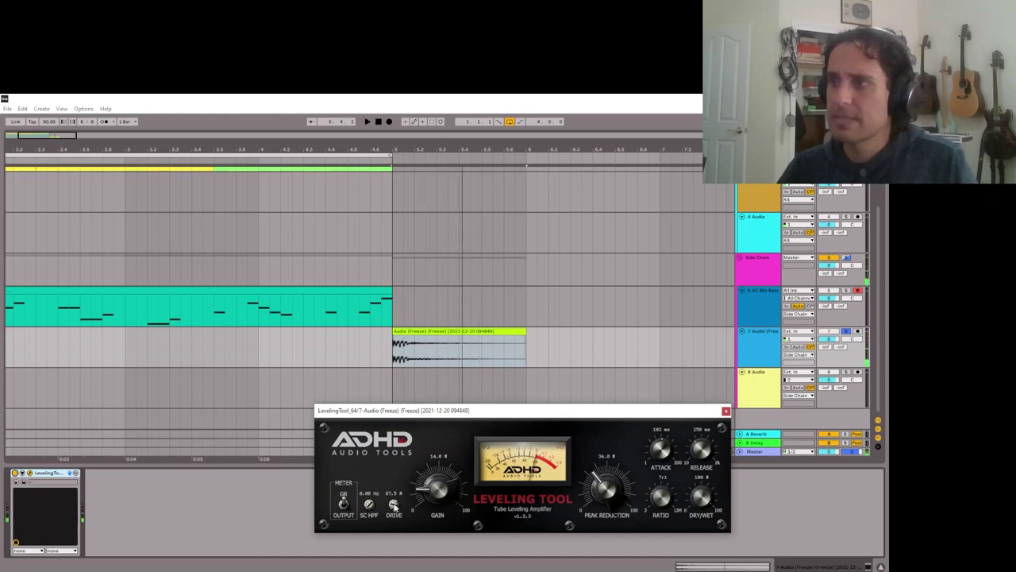
left_click_drag(394, 506, 394, 496)
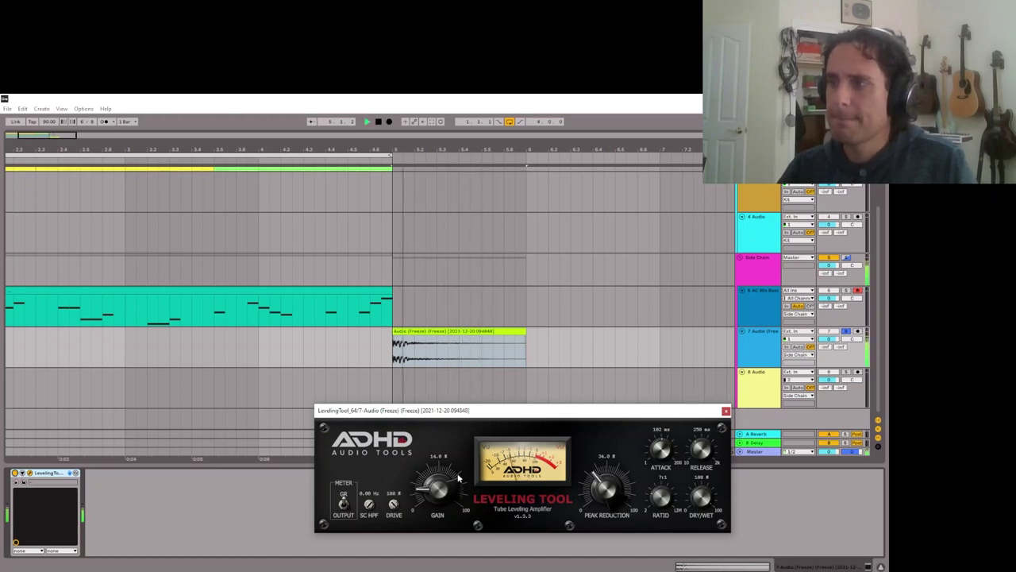
key("space")
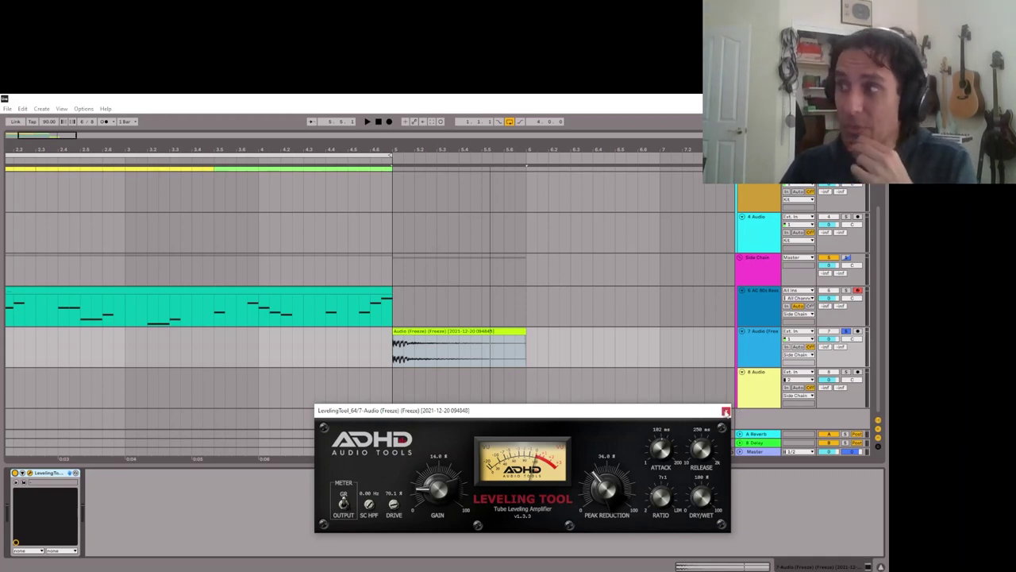
- Close the Leveling Tool window and look over the kick, bass and frozen audio tracks in the whole arrangement
left_click(725, 412)
scroll(379, 319, "down", 5)
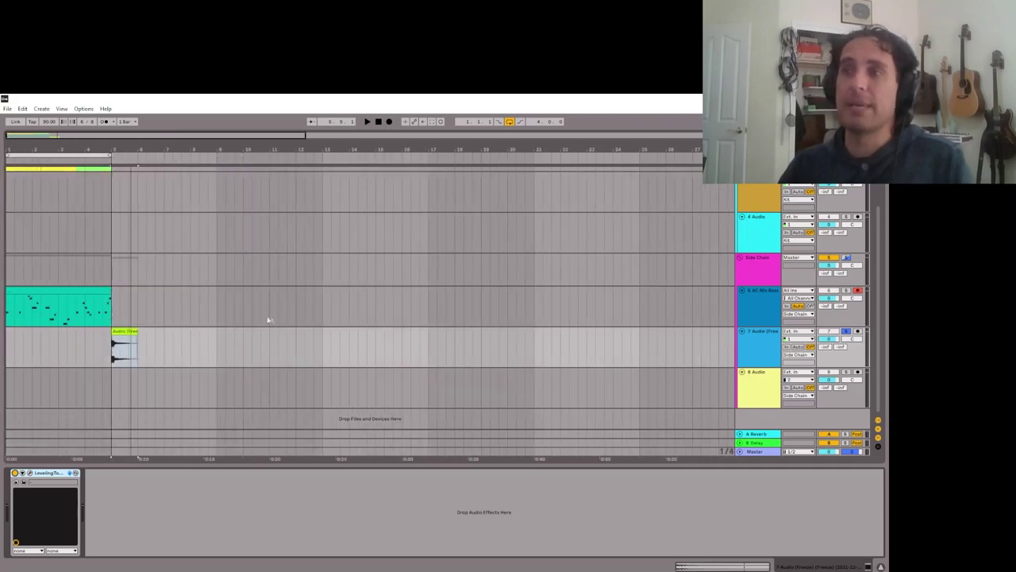
scroll(69, 300, "up", 1)
scroll(119, 316, "up", 1)
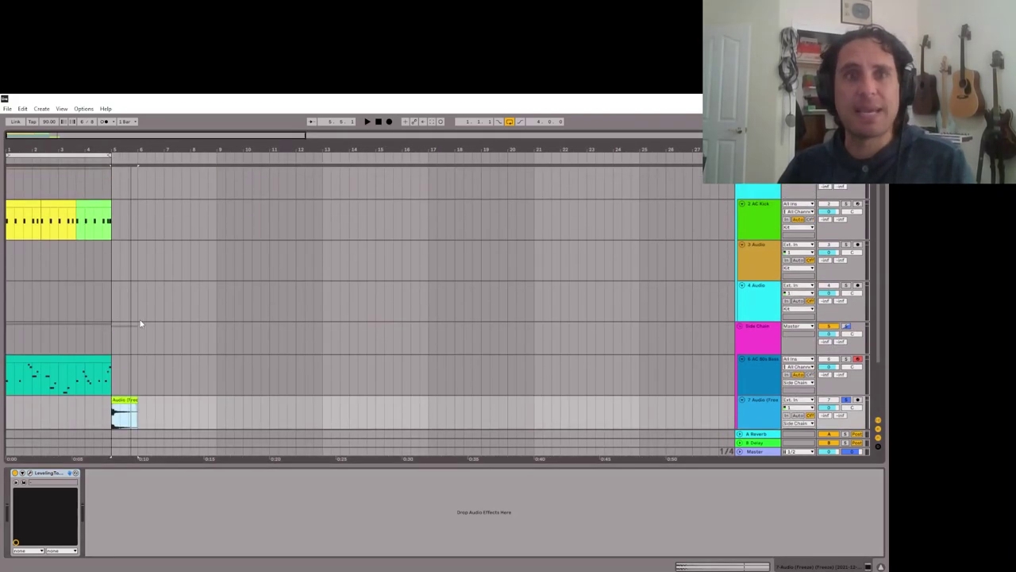
scroll(199, 320, "down", 2)
scroll(331, 336, "up", 2)
scroll(331, 337, "down", 1)
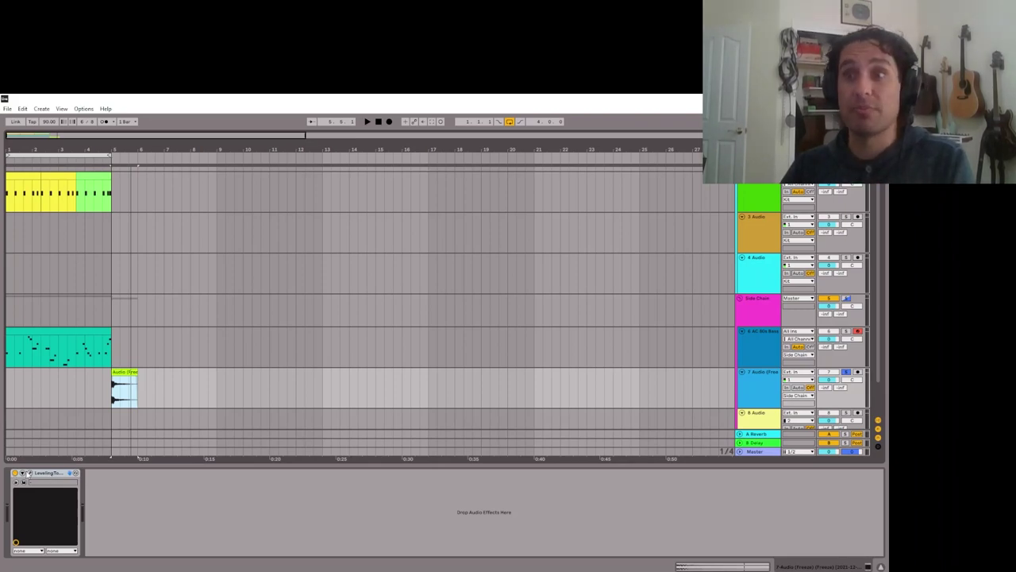
- Reopen track 7's Leveling Tool window and move it over the middle of the arrangement
left_click(29, 472)
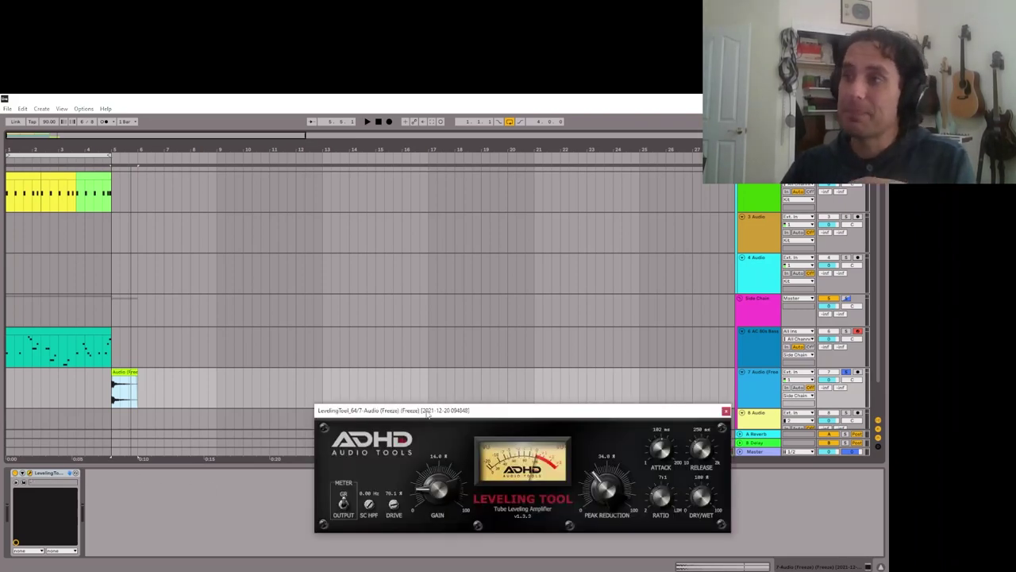
left_click_drag(428, 411, 341, 248)
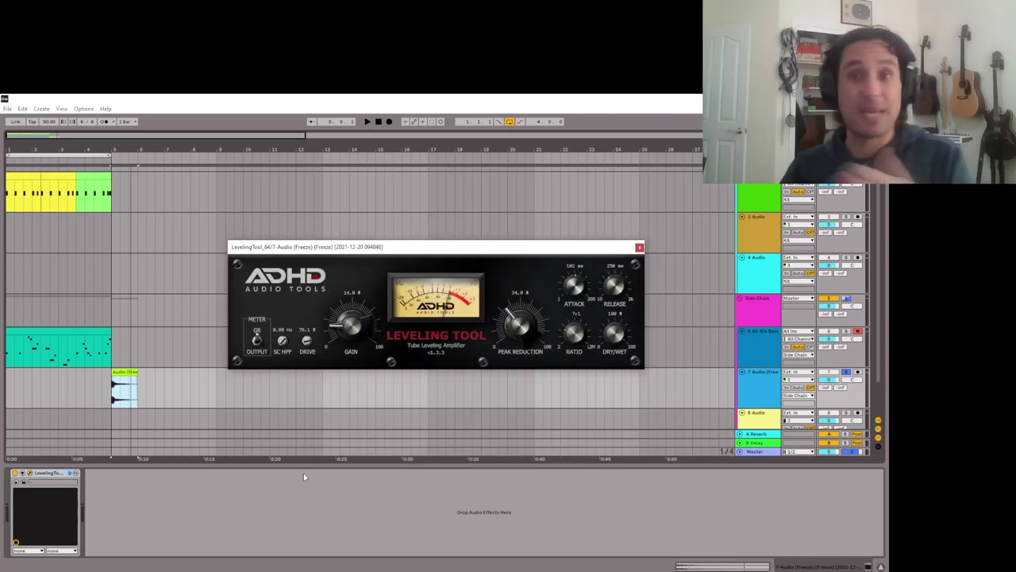